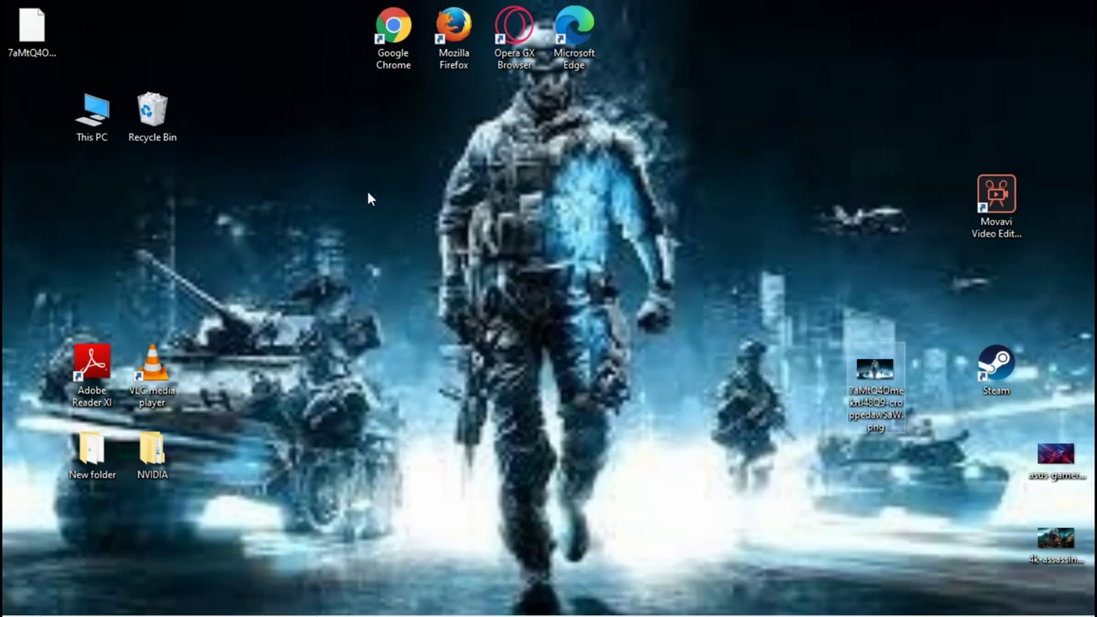
- Rearrange items on the desktop and dismiss its context menu
left_click_drag(370, 185, 630, 429)
right_click(611, 216)
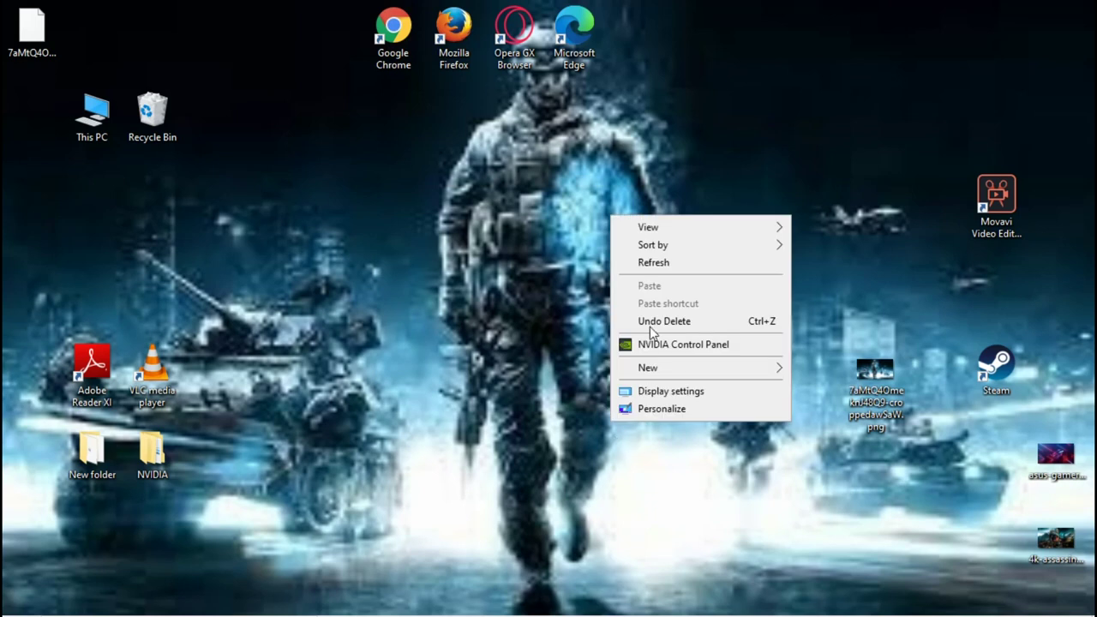
left_click(431, 318)
left_click_drag(431, 318, 610, 302)
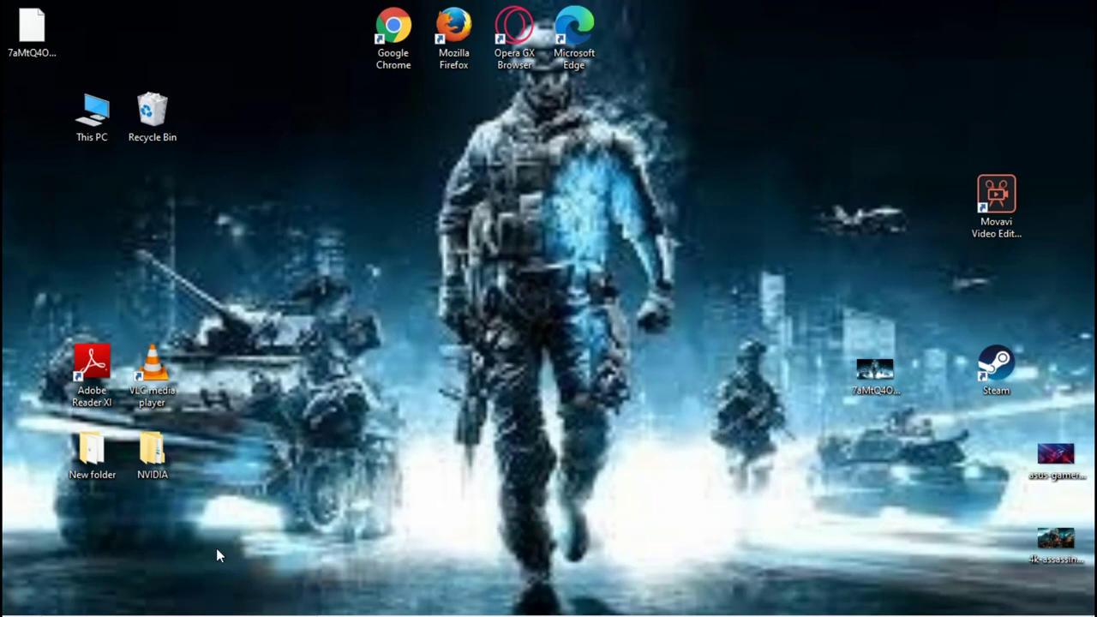
- Bring the 'gaming image hd' Chrome window forward and browse its image results
mouse_move(498, 607)
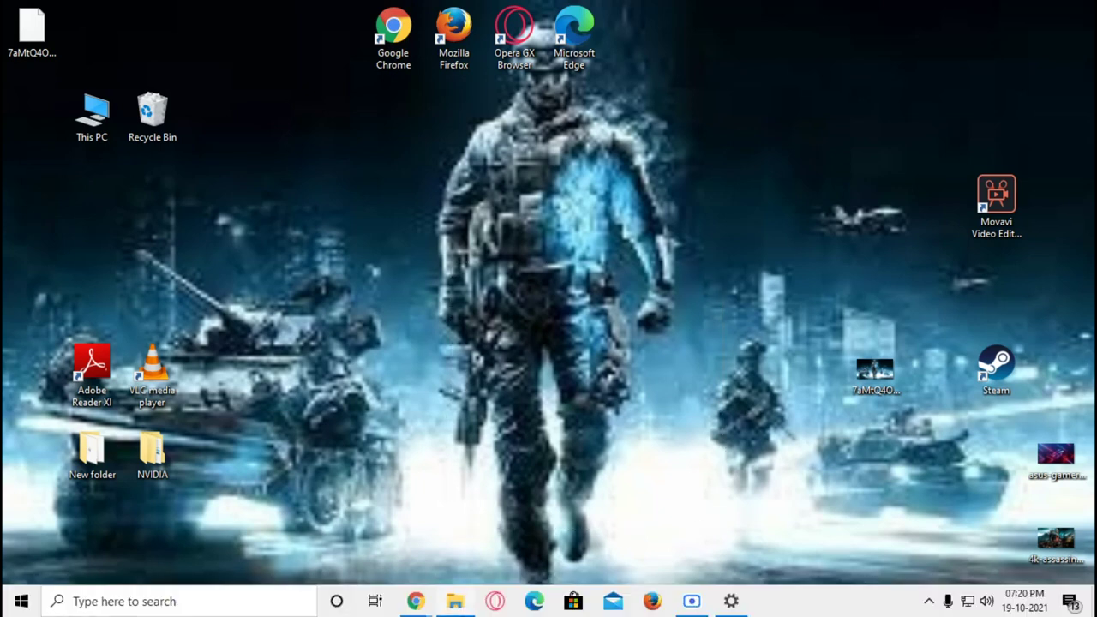
mouse_move(415, 604)
left_click(330, 527)
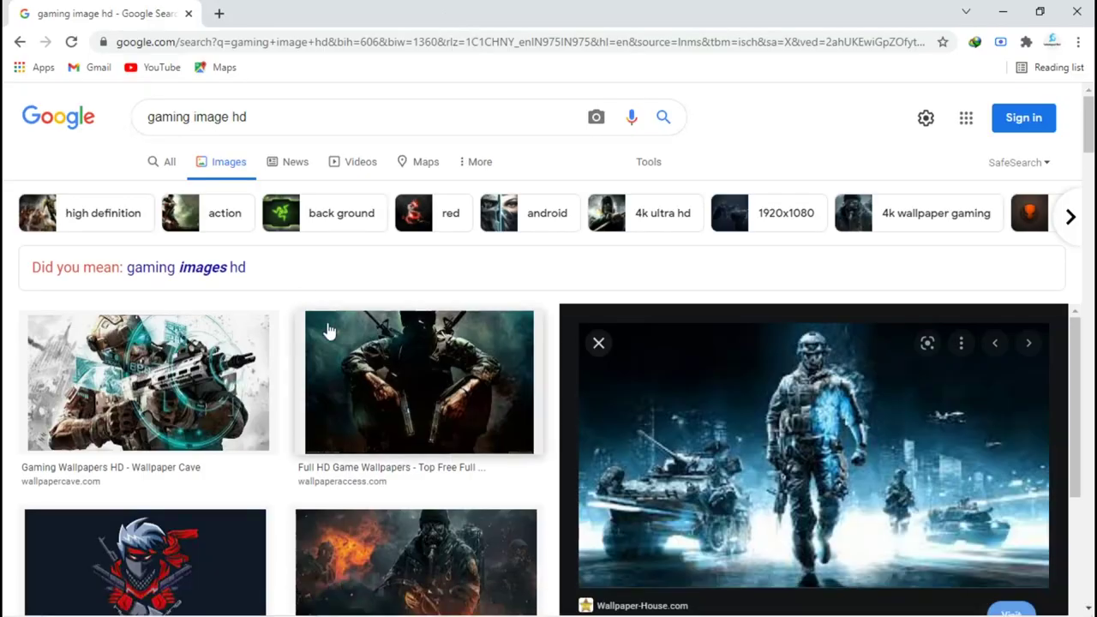
scroll(479, 459, "down", 2)
scroll(306, 453, "down", 4)
scroll(306, 453, "up", 6)
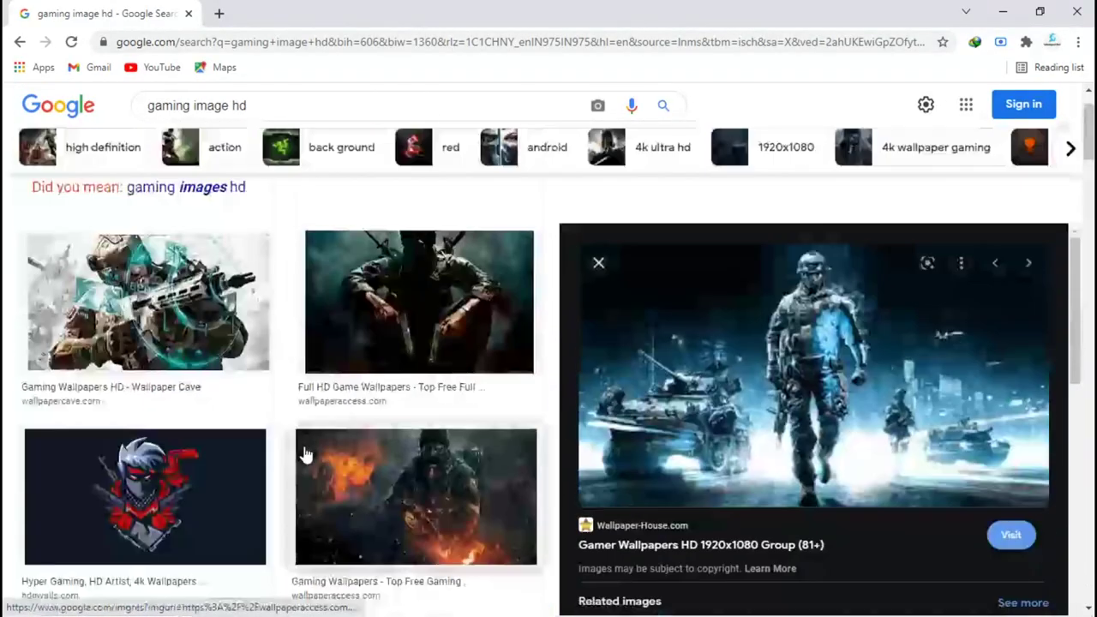
scroll(308, 450, "down", 2)
scroll(309, 423, "up", 2)
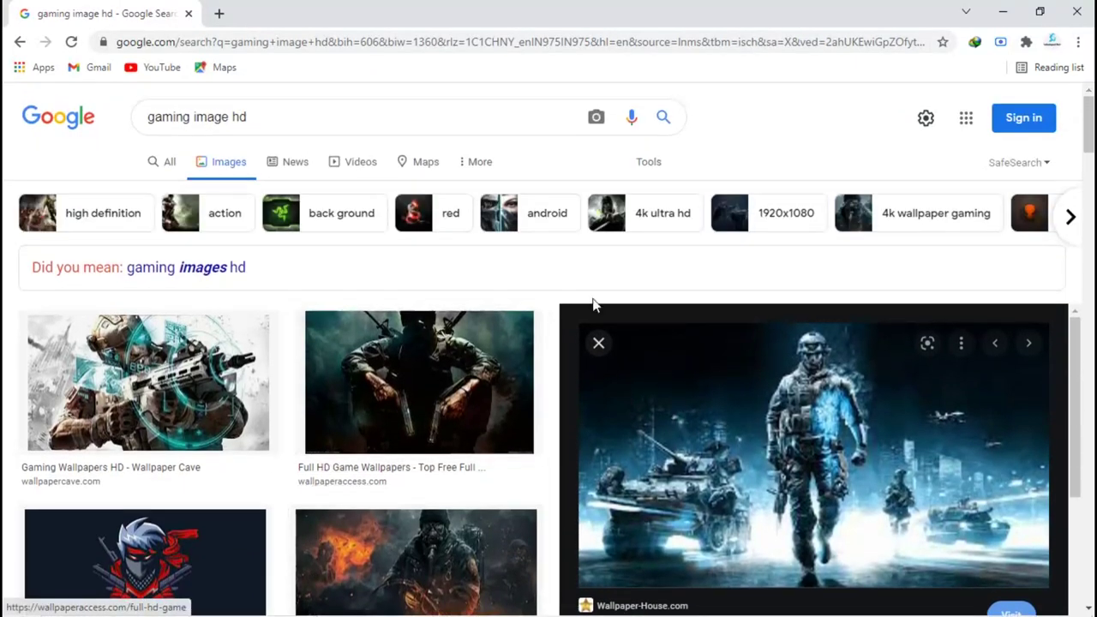
- Restore Chrome and drag the soldier-and-tanks wallpaper to the desktop, choosing Don't copy
double_click(644, 6)
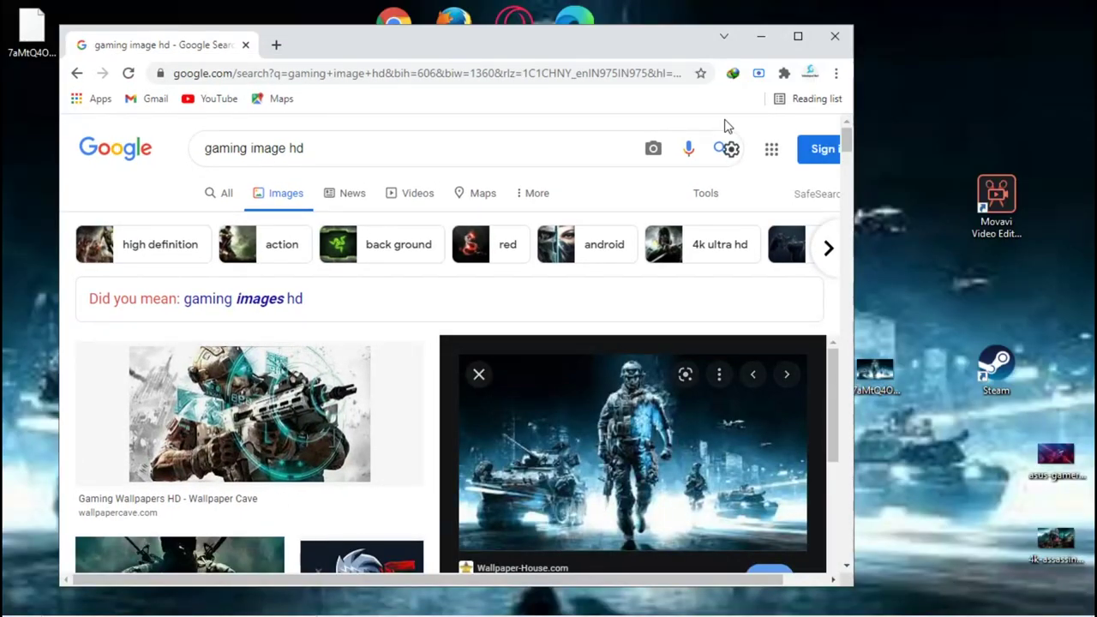
left_click_drag(617, 454, 942, 466)
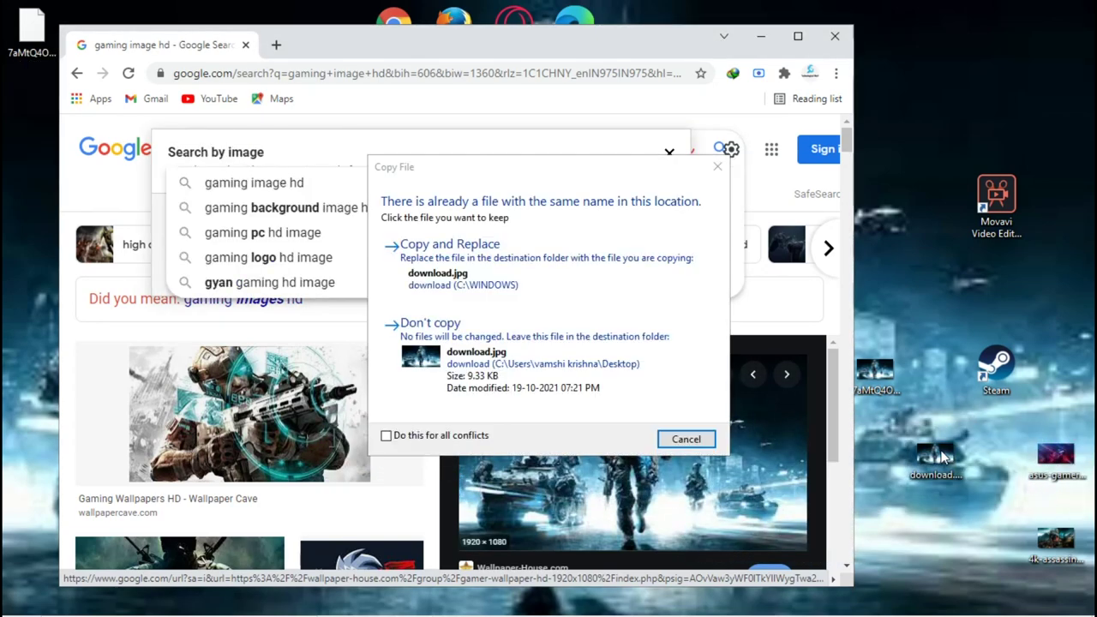
left_click(482, 343)
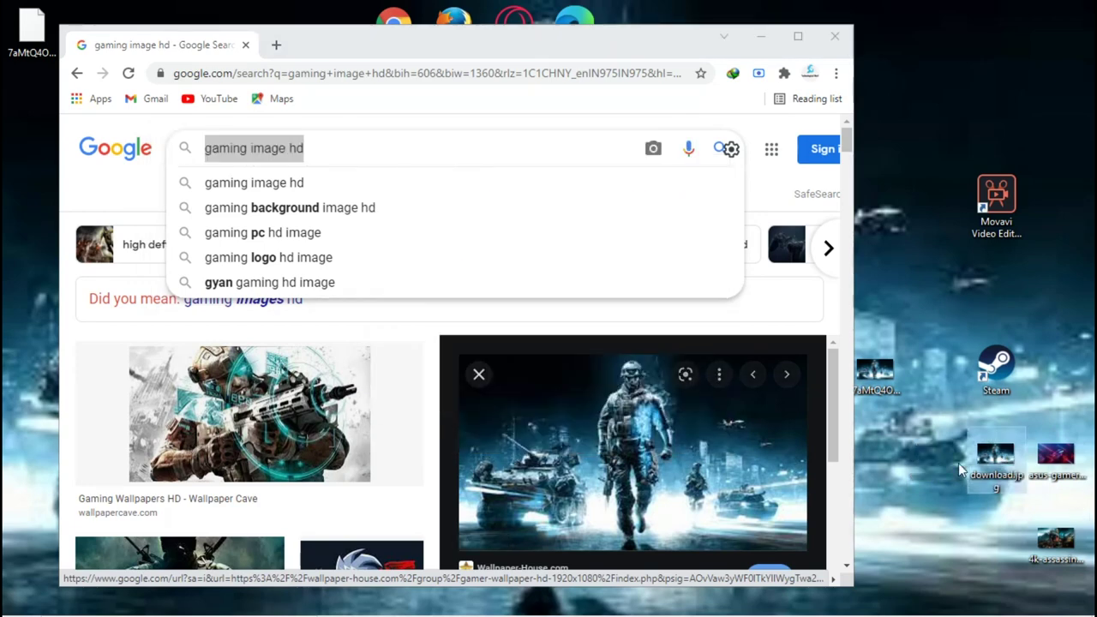
- Move Chrome out of the way and place download.jpg beside the other wallpaper image
right_click(994, 454)
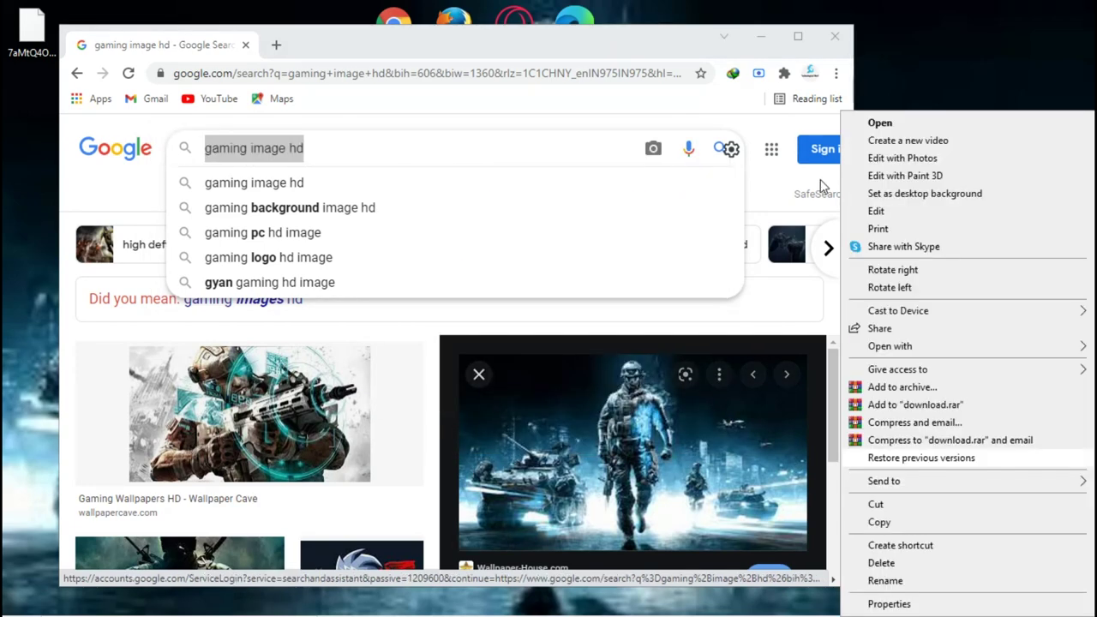
left_click(899, 197)
left_click_drag(597, 49, 543, 518)
right_click(999, 474)
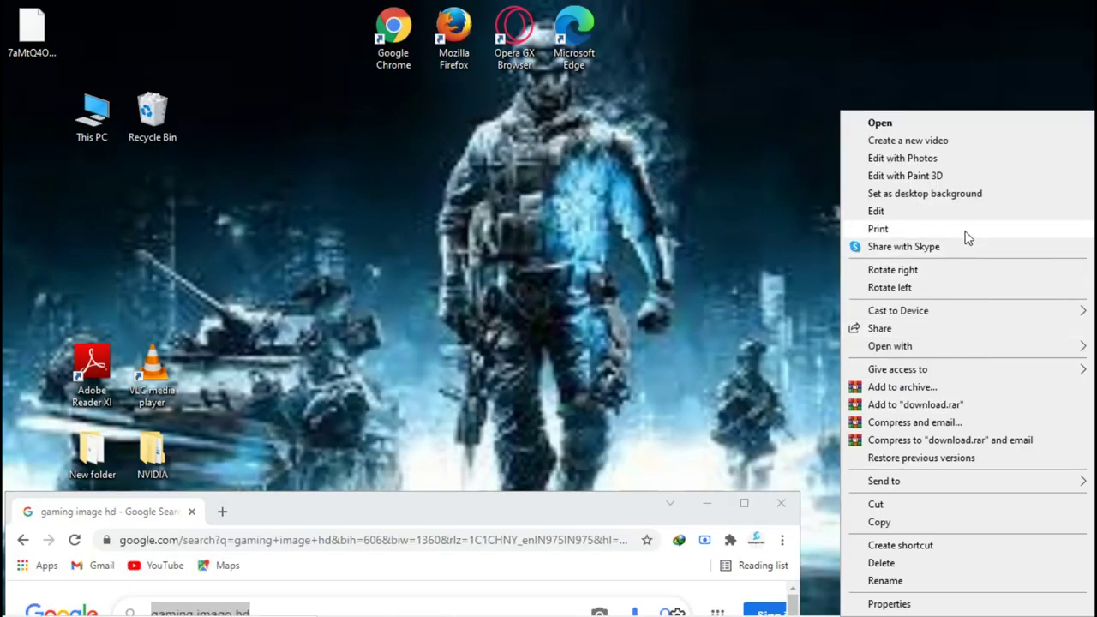
left_click(966, 197)
left_click_drag(999, 485, 878, 485)
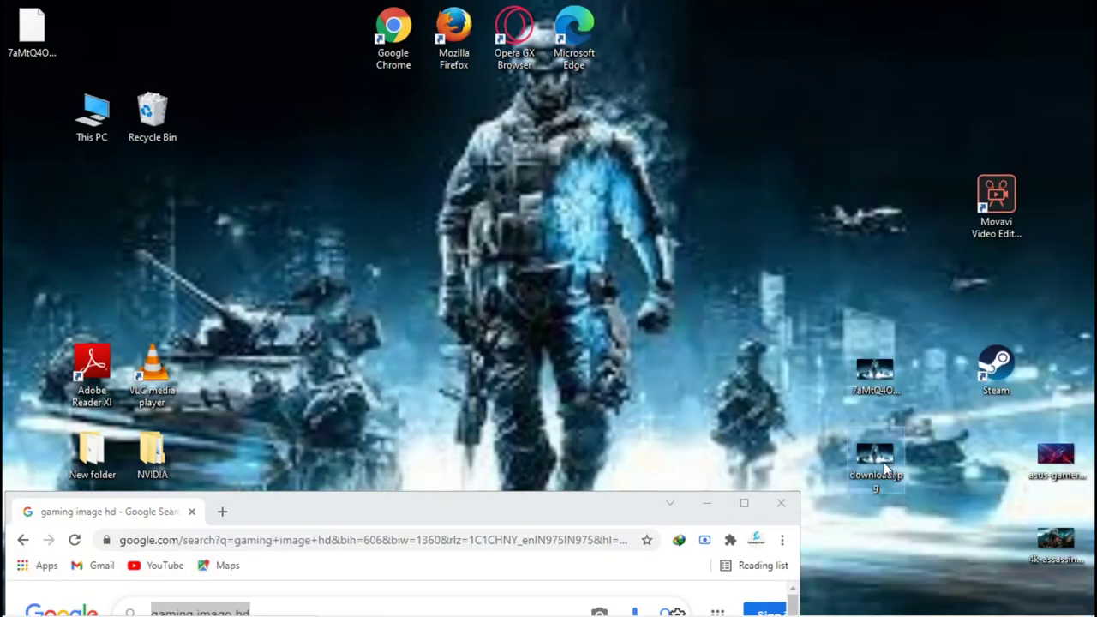
- Set download.jpg as the desktop background and move Chrome back to the centre
right_click(841, 111)
left_click(898, 196)
left_click_drag(502, 505, 656, 156)
- Maximize Chrome, check the preview's 1920 × 1080 size, then reveal the desktop
left_click(898, 154)
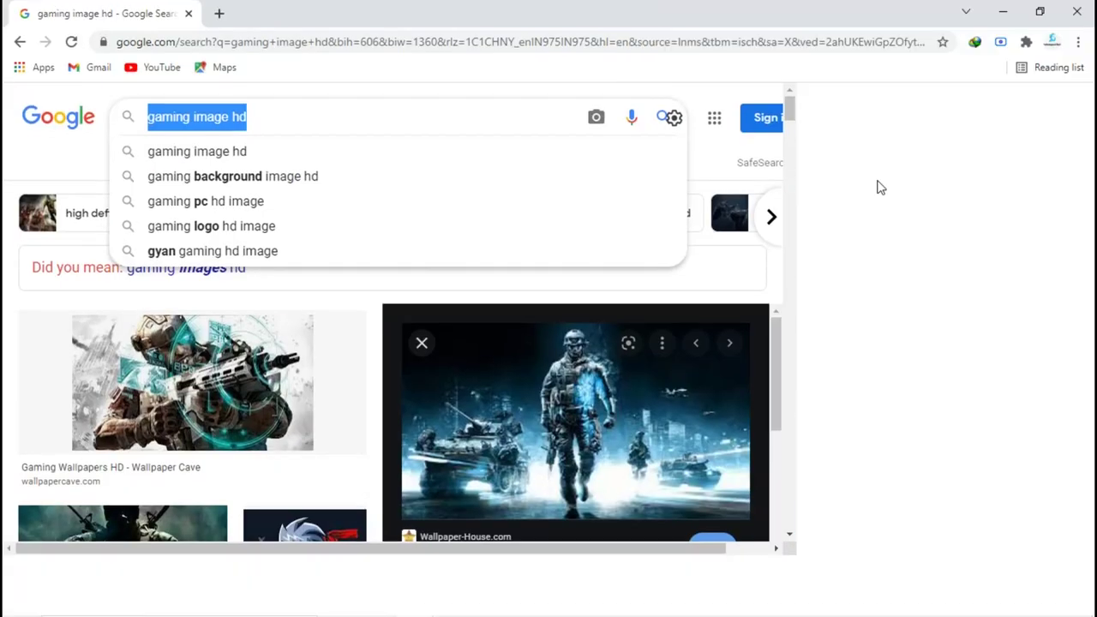
scroll(660, 521, "down", 3)
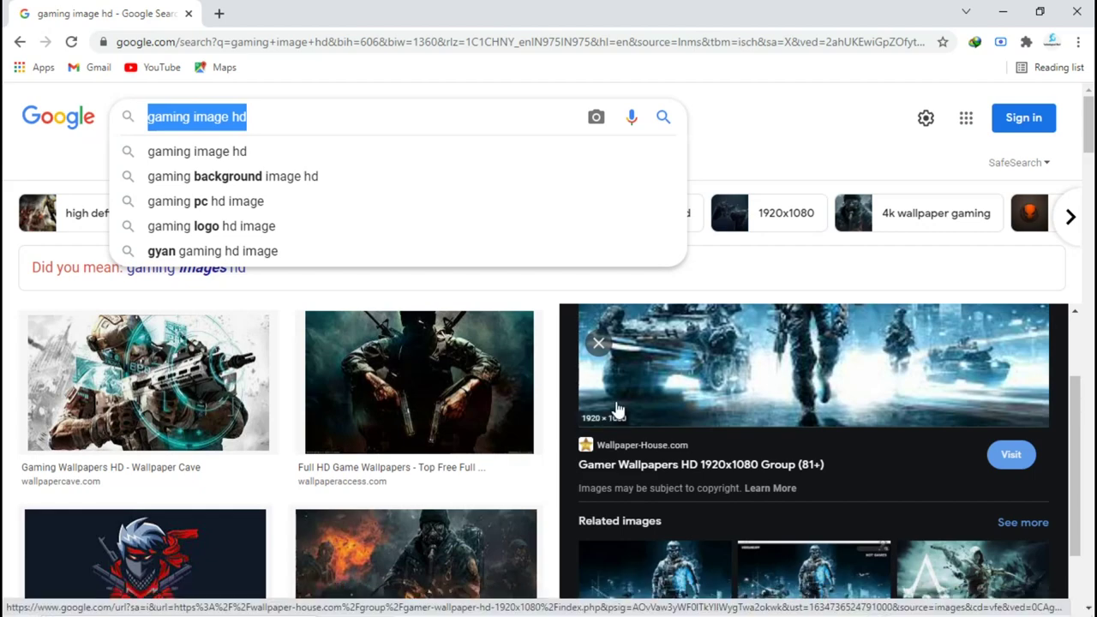
scroll(677, 450, "up", 3)
key("super+d")
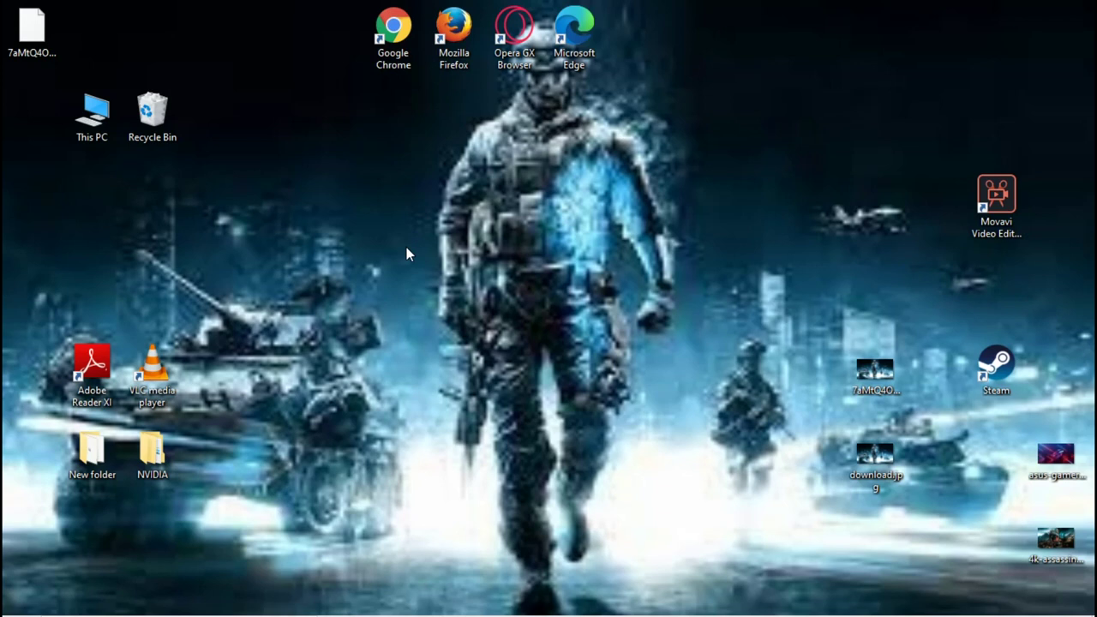
- Open Display settings from the desktop menu and maximize it, showing 1360 × 768 resolution
right_click(461, 266)
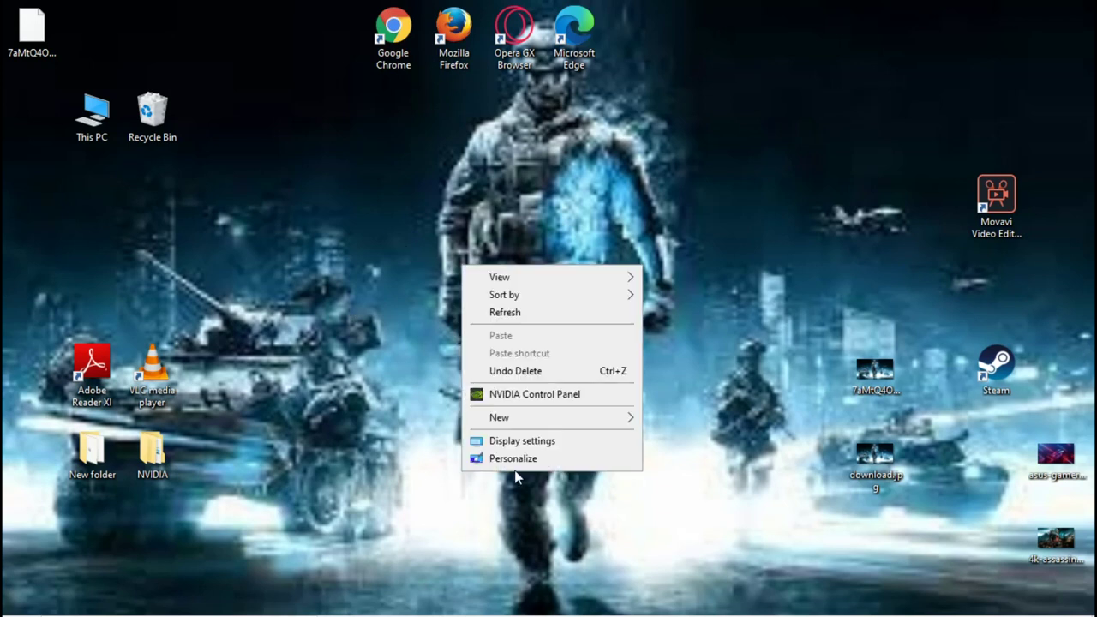
left_click(532, 442)
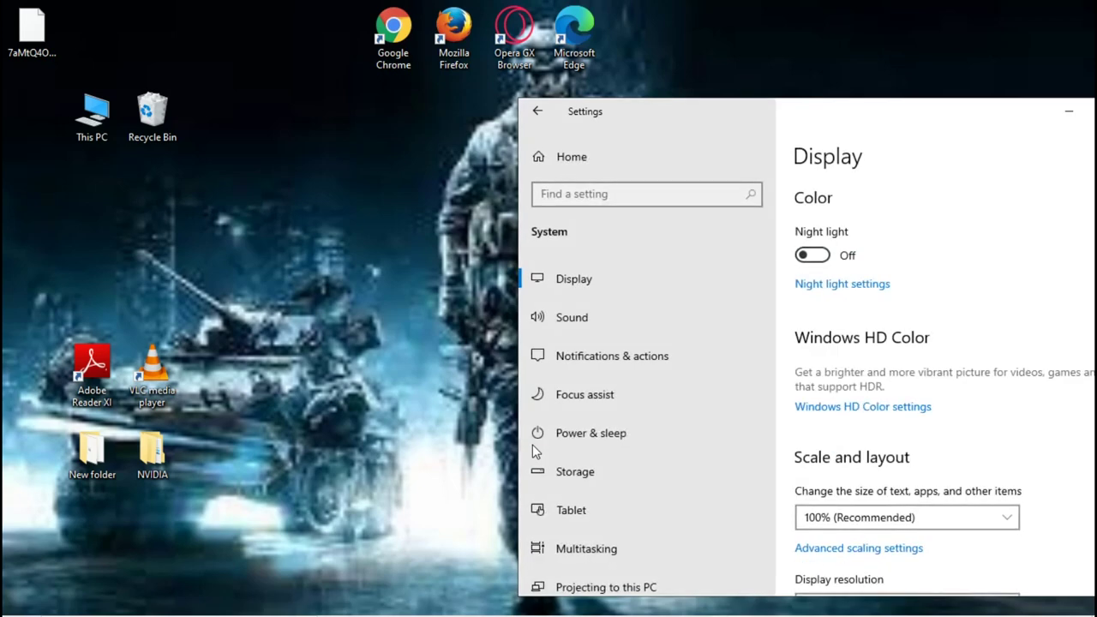
scroll(891, 445, "down", 5)
left_click_drag(840, 112, 514, 120)
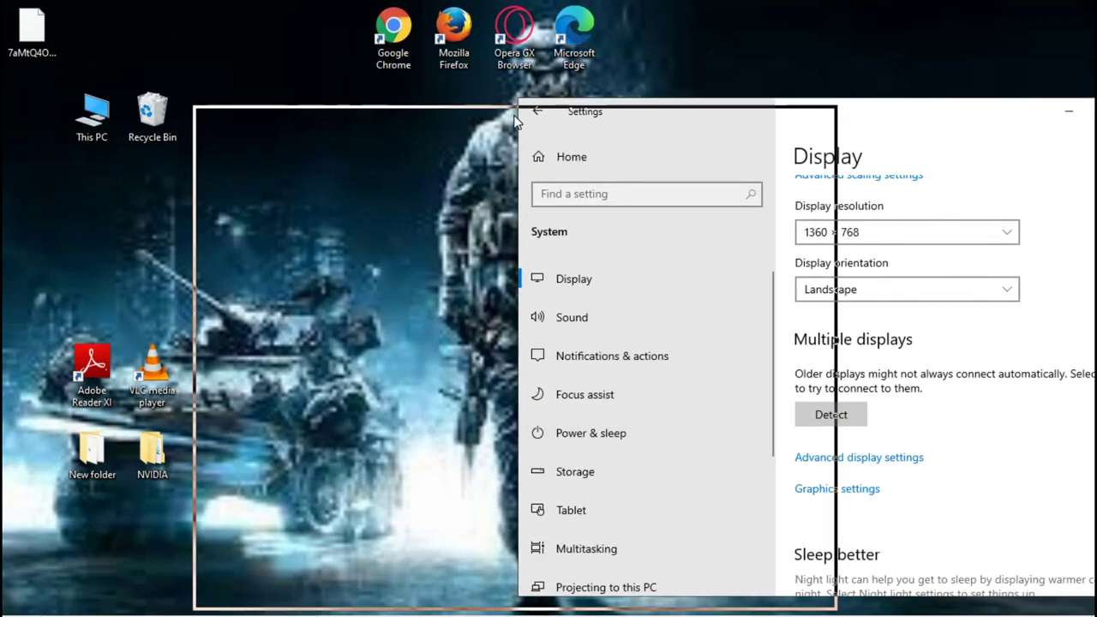
left_click(778, 118)
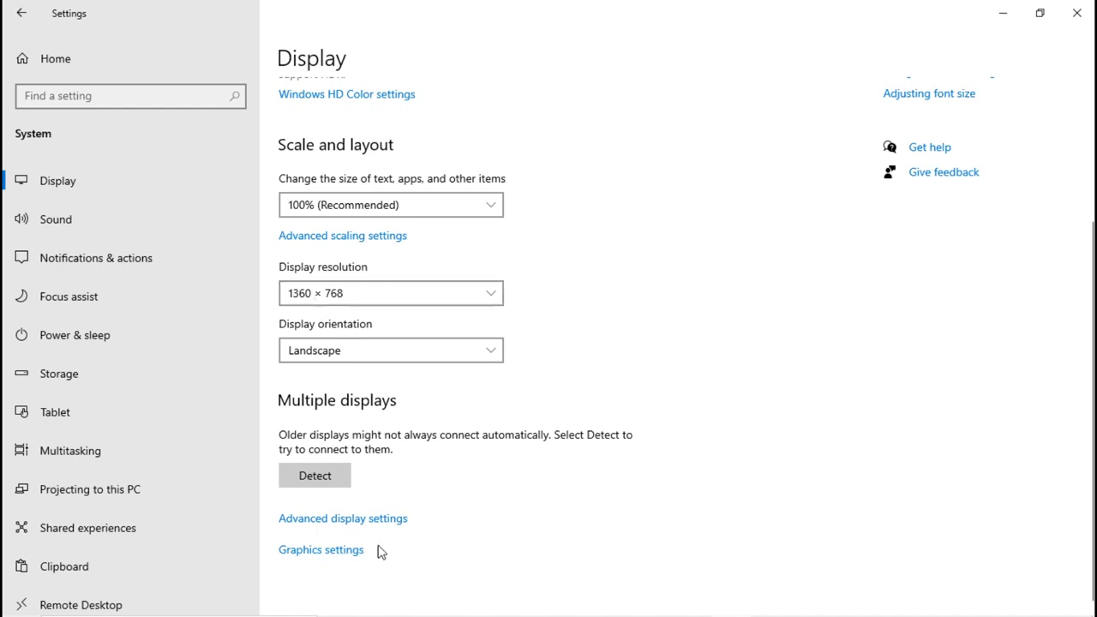
- Bring the 'gaming image hd' Chrome window back to the front
mouse_move(454, 604)
mouse_move(415, 602)
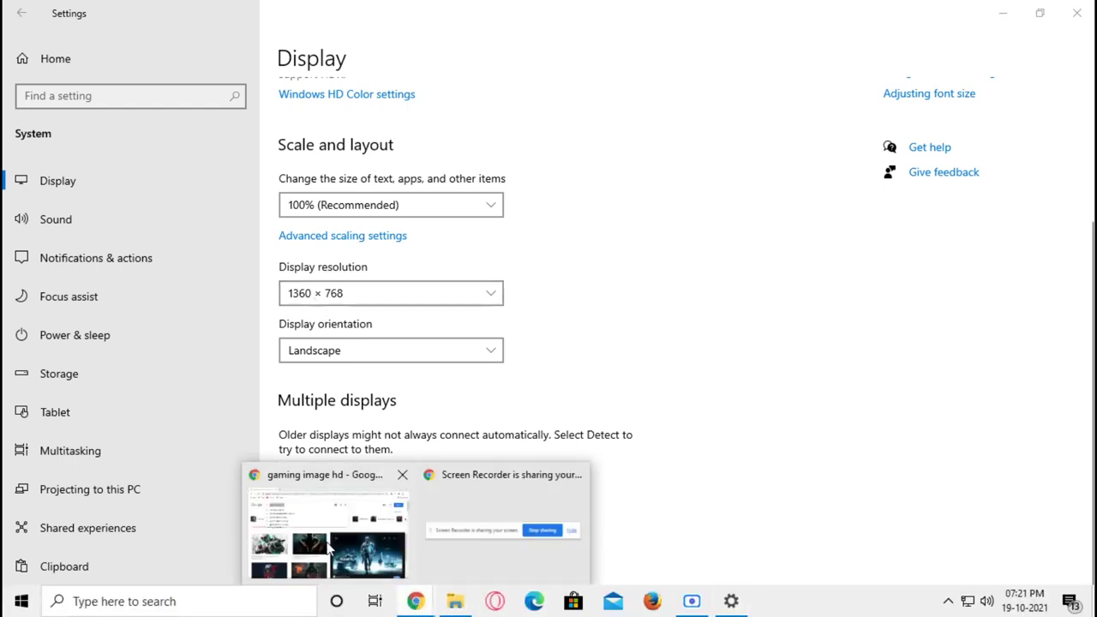
left_click(328, 523)
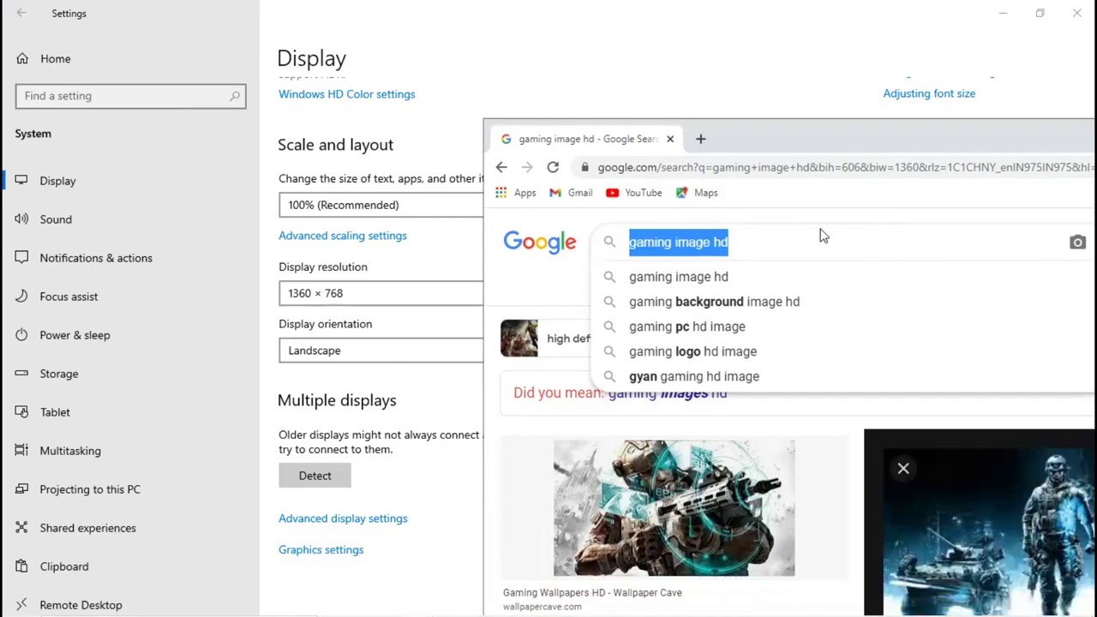
- Change the Google search to 'gaming image 1360 x 768' and run it
left_click(811, 238)
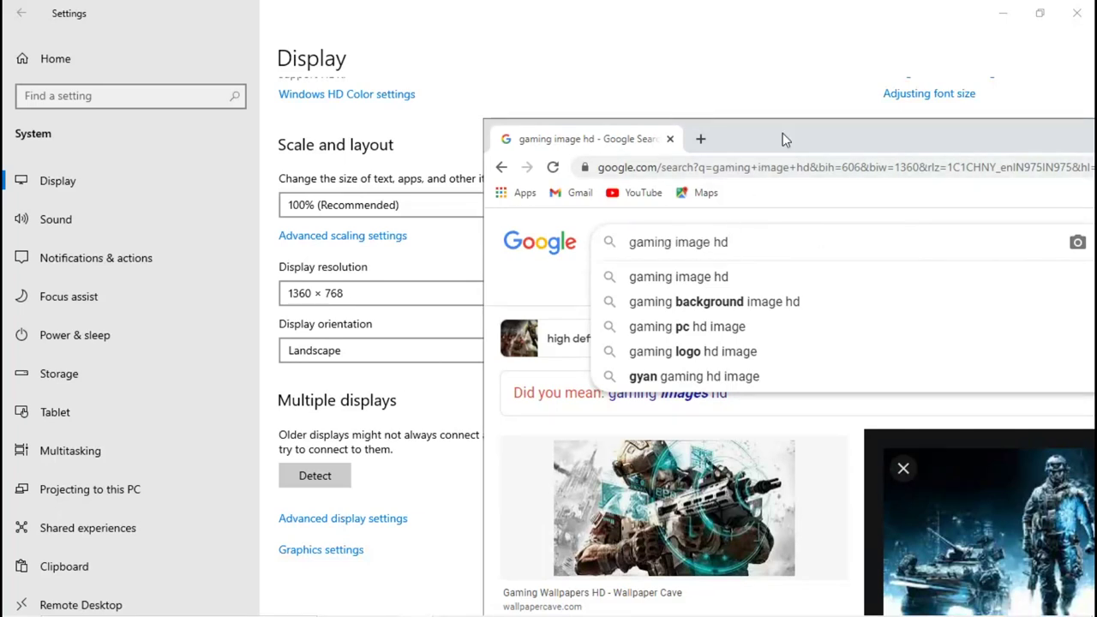
left_click_drag(782, 133, 868, 141)
key("BackSpace")
key("BackSpace")
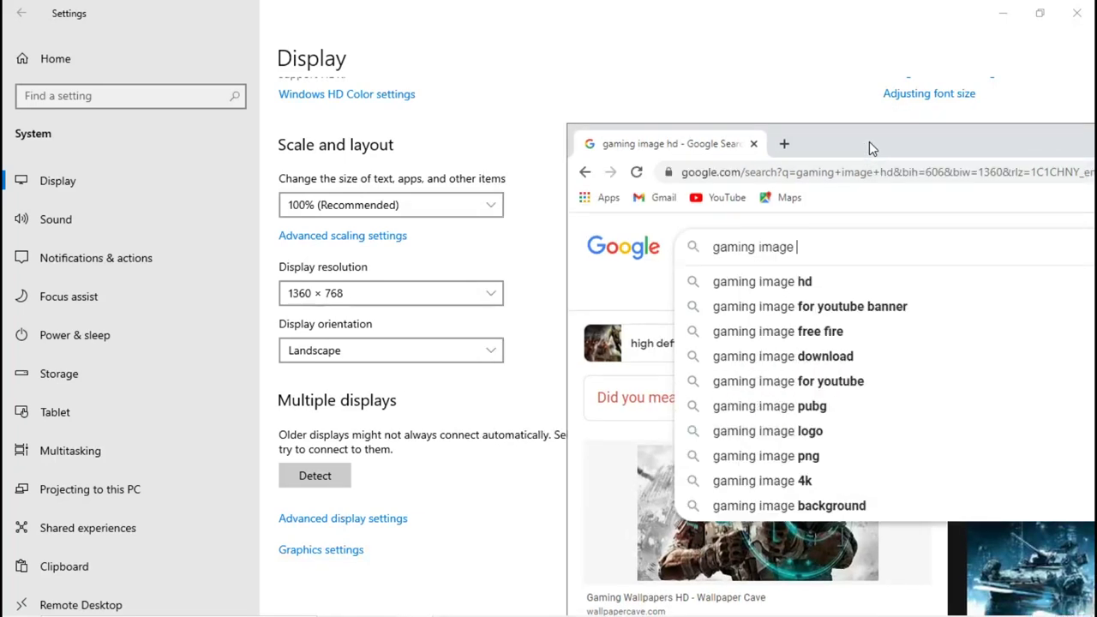
type("13")
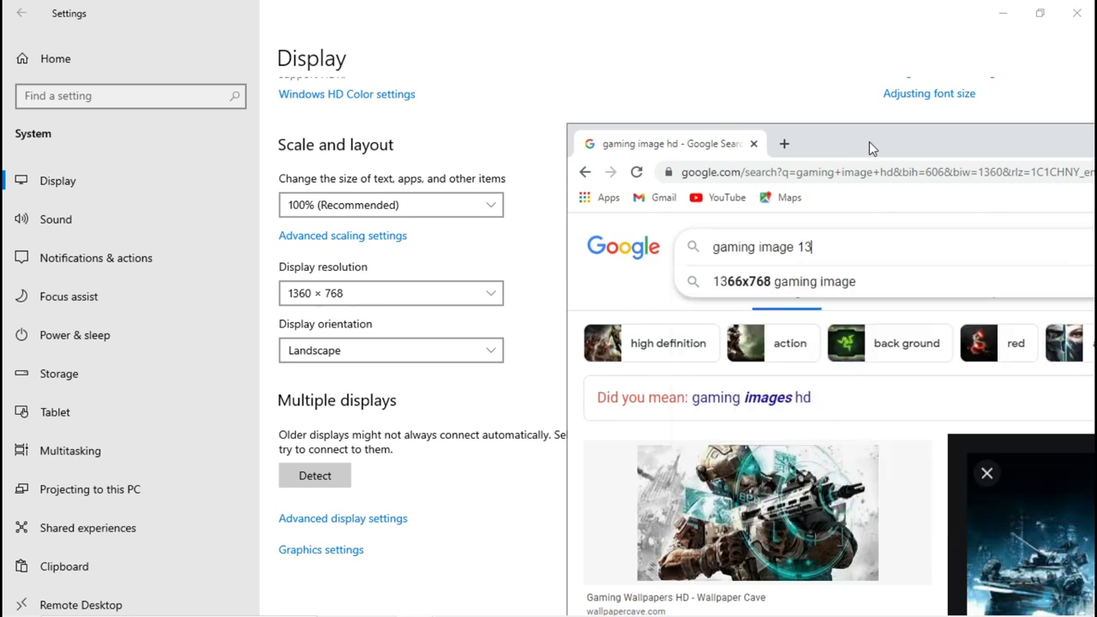
type("60")
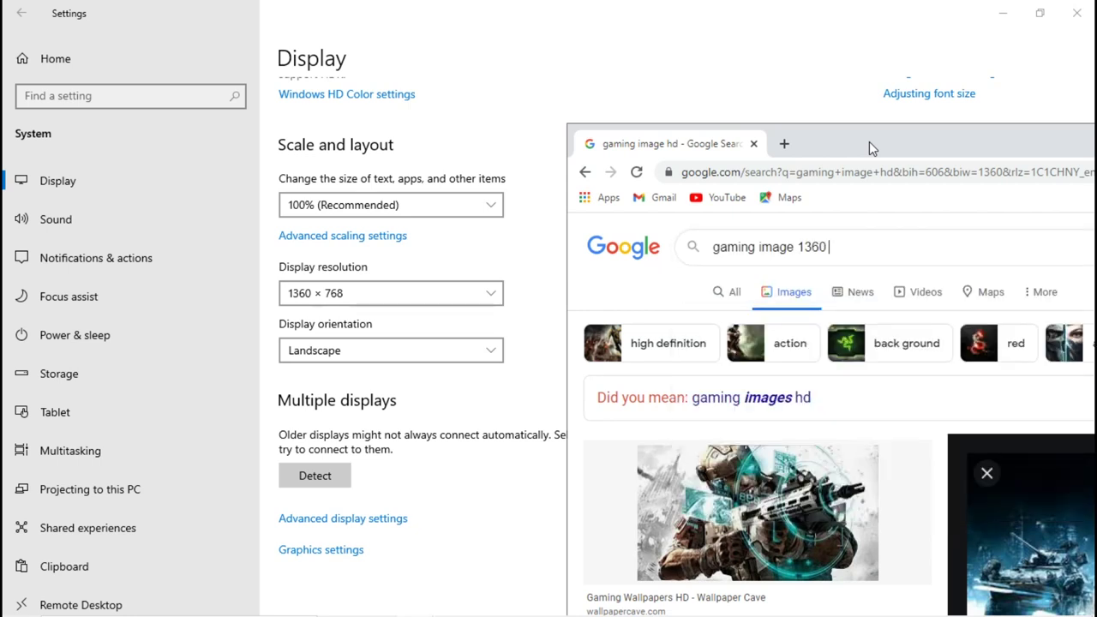
type(" x 768")
key("Return")
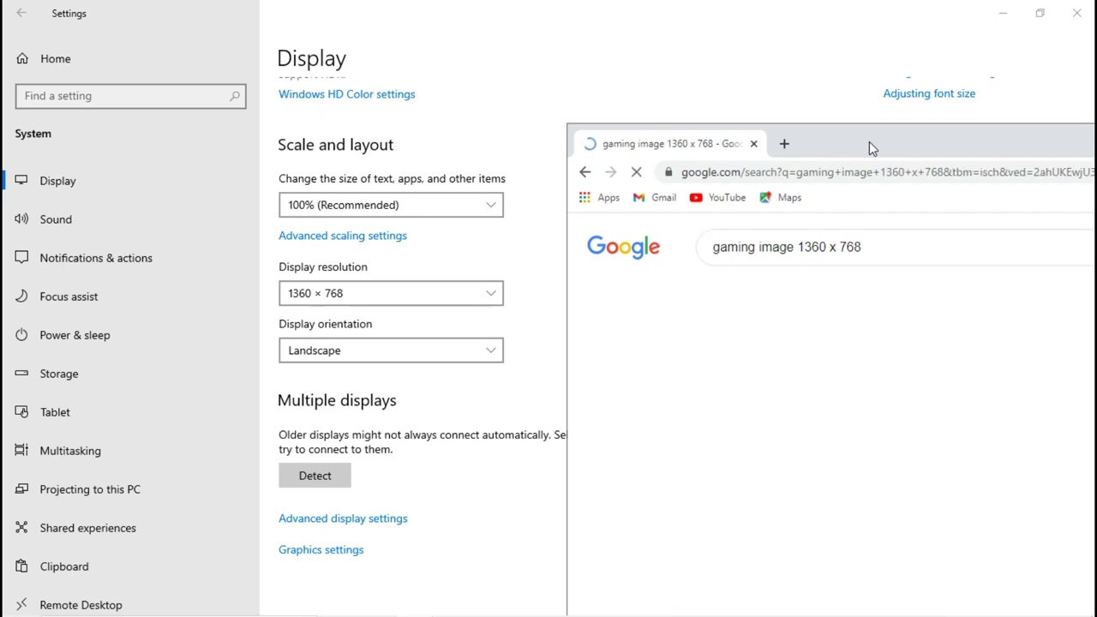
- Maximize Chrome, browse the Images results and preview the first Asus ROG wallpaper
left_click_drag(869, 142, 497, 7)
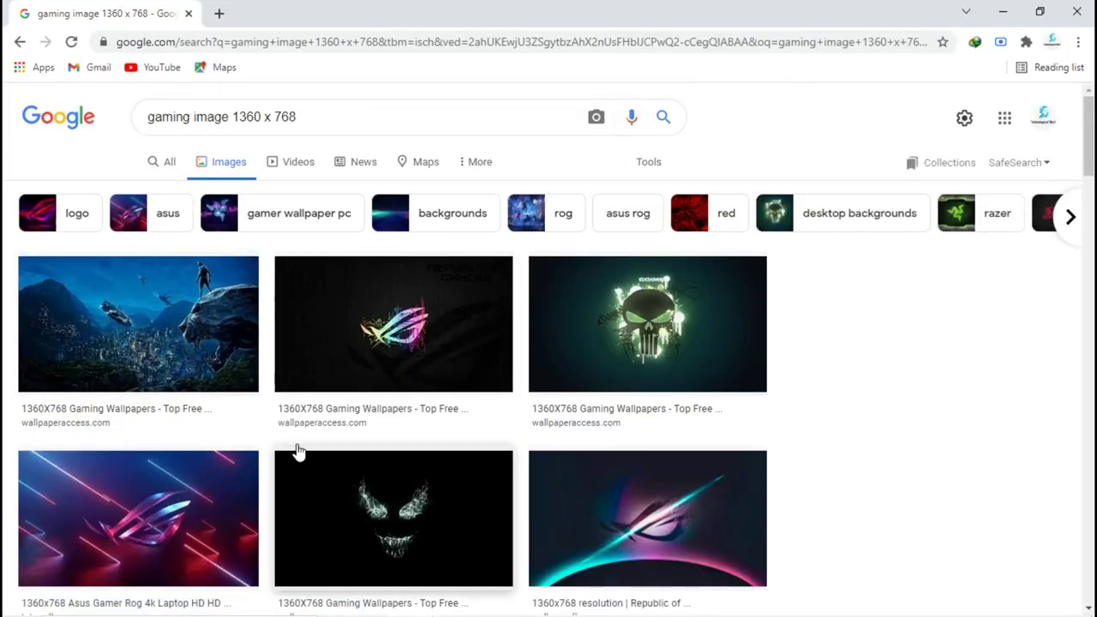
scroll(313, 390, "down", 10)
scroll(302, 401, "down", 15)
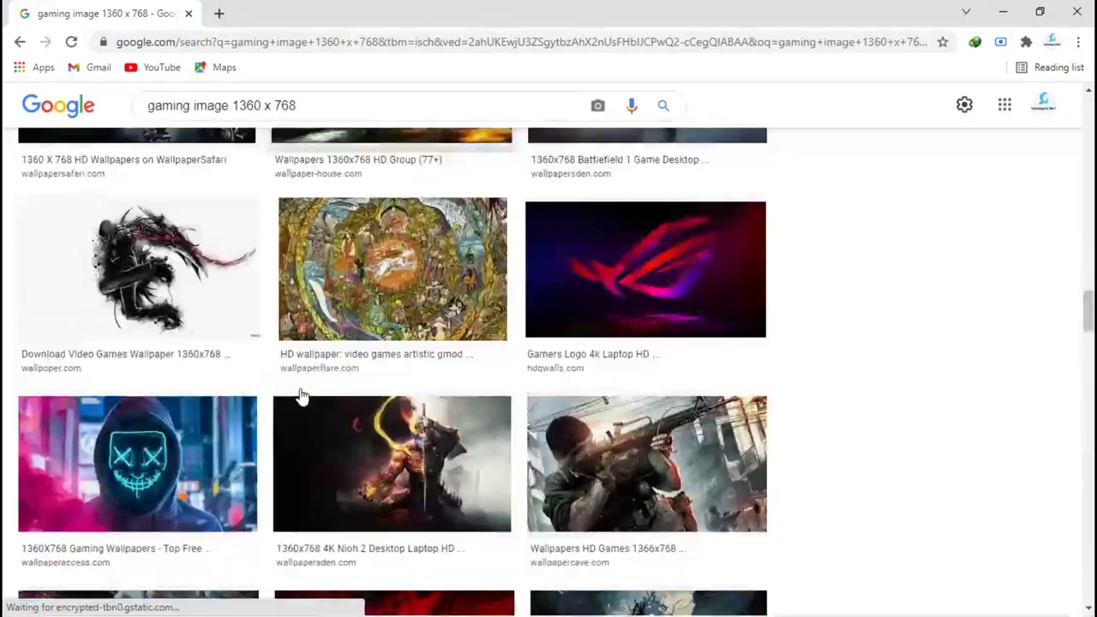
scroll(301, 396, "down", 5)
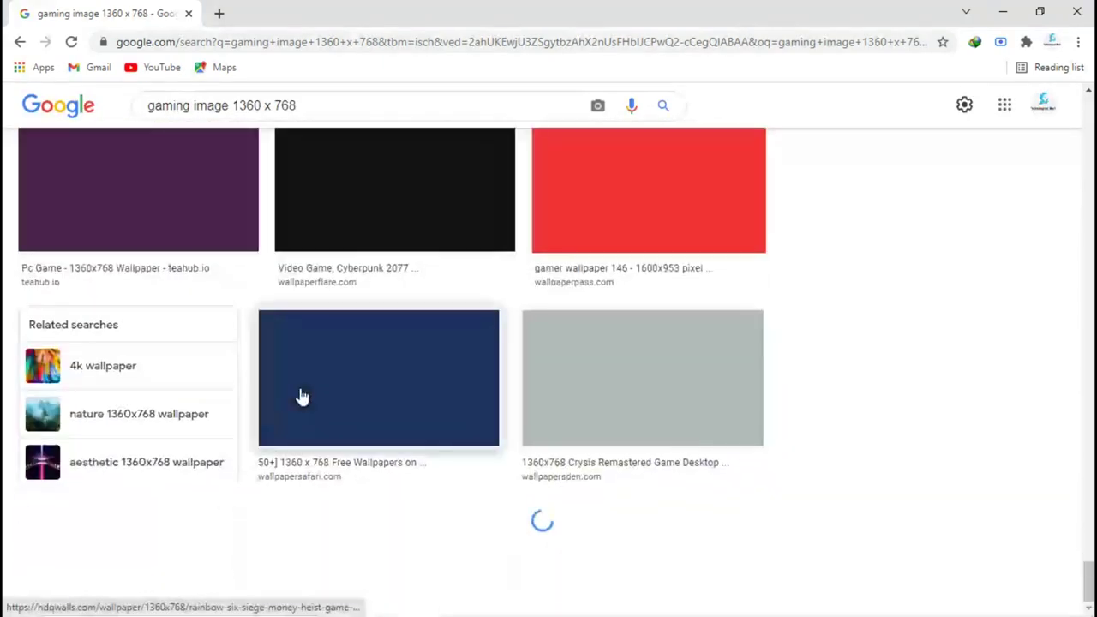
scroll(302, 396, "down", 15)
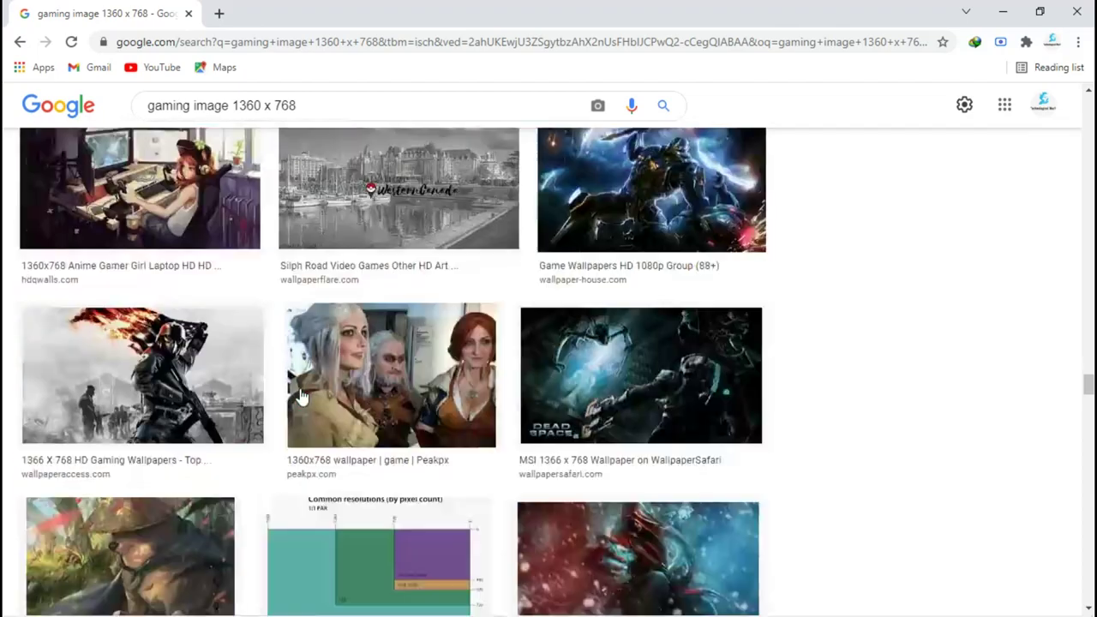
scroll(504, 467, "down", 8)
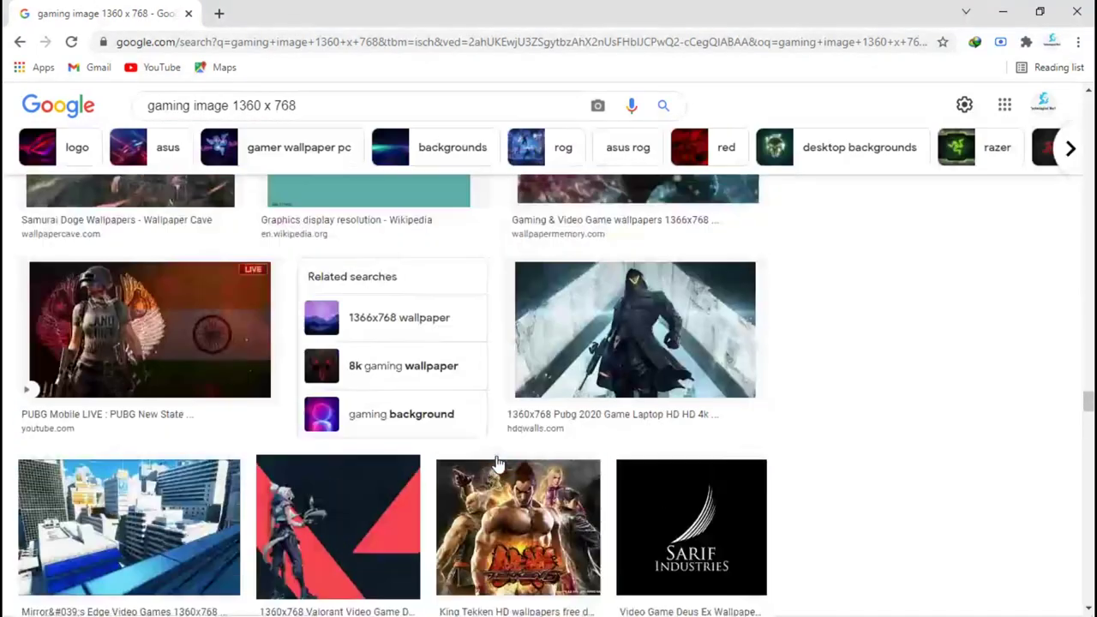
scroll(497, 463, "down", 15)
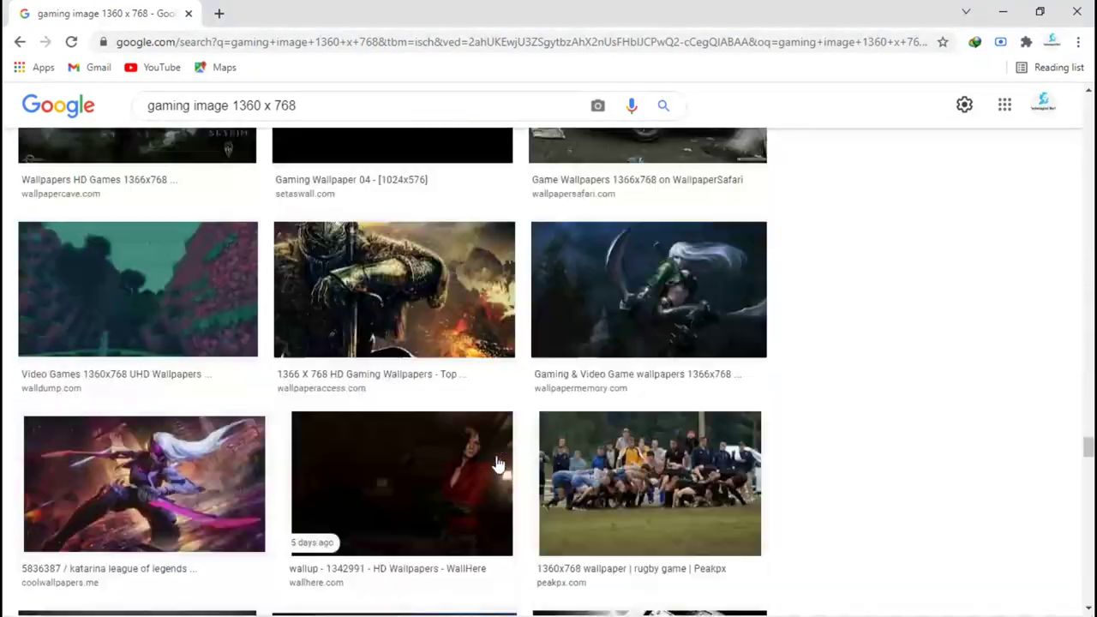
scroll(500, 459, "down", 15)
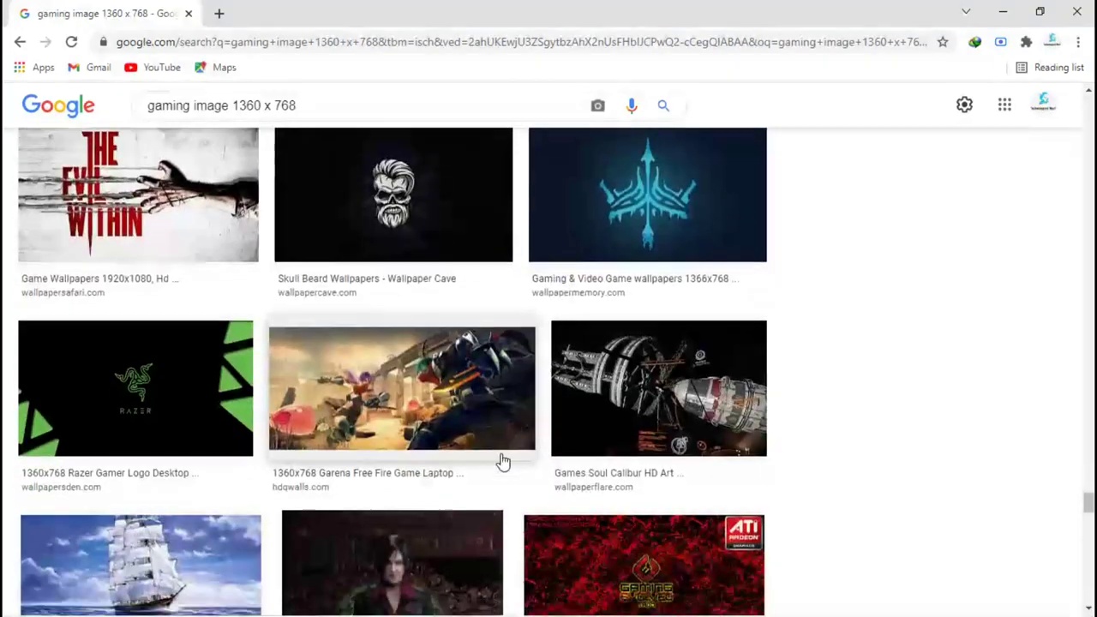
scroll(503, 454, "down", 12)
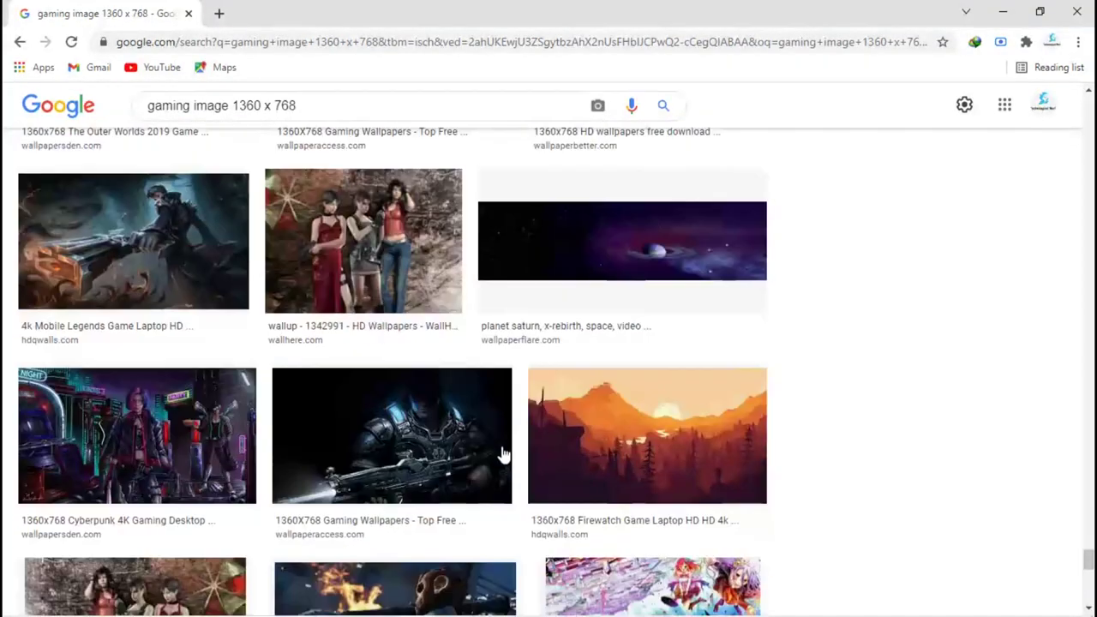
left_click_drag(1082, 564, 1085, 107)
scroll(526, 496, "up", 1)
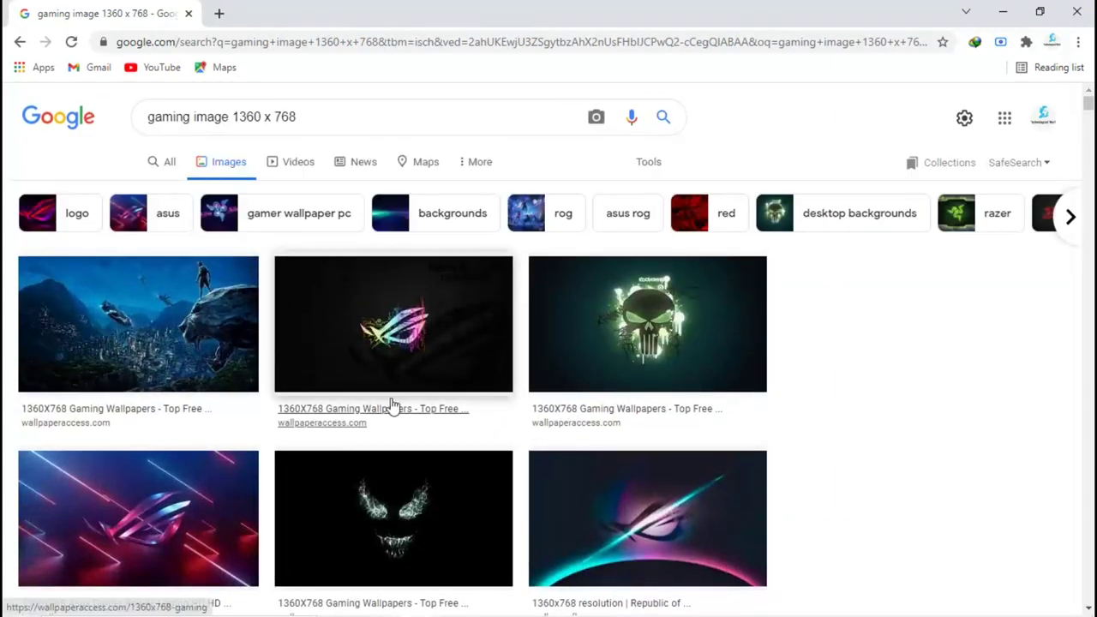
scroll(392, 404, "down", 2)
scroll(517, 409, "up", 2)
scroll(345, 426, "down", 4)
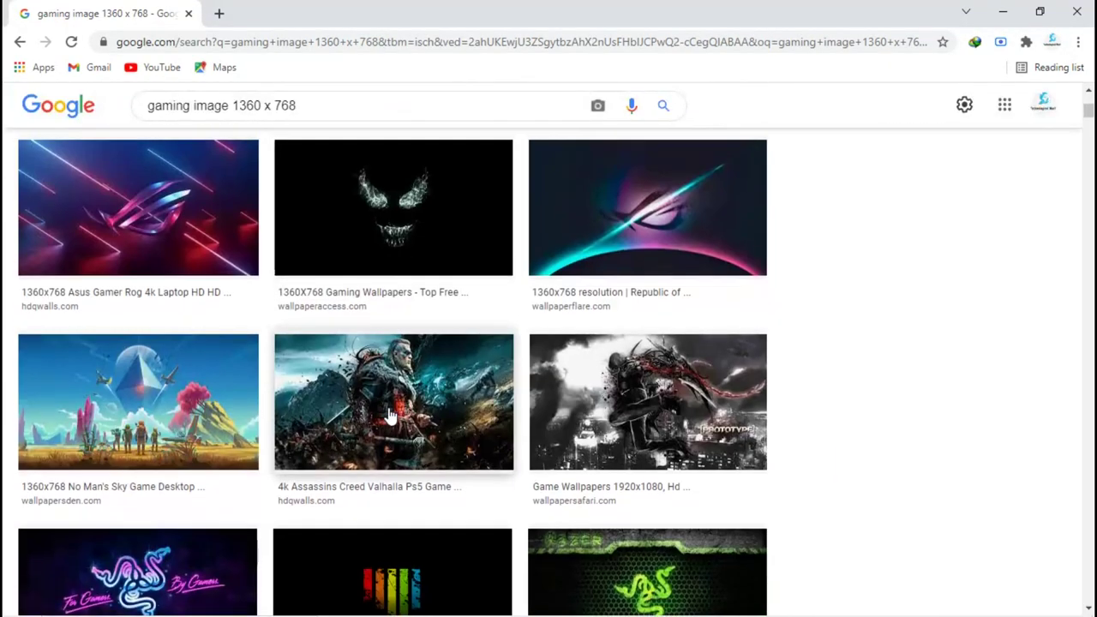
scroll(428, 403, "up", 3)
left_click(140, 384)
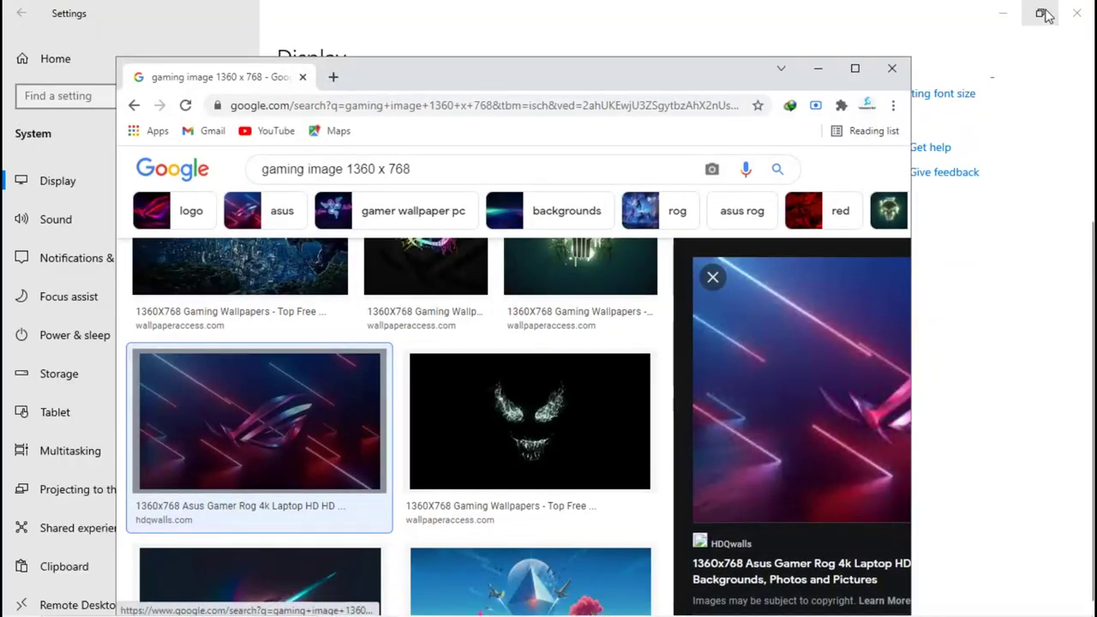
- Preview the green Razer wallpaper in the 1360 x 768 results and drag it onto the desktop
left_click(1016, 9)
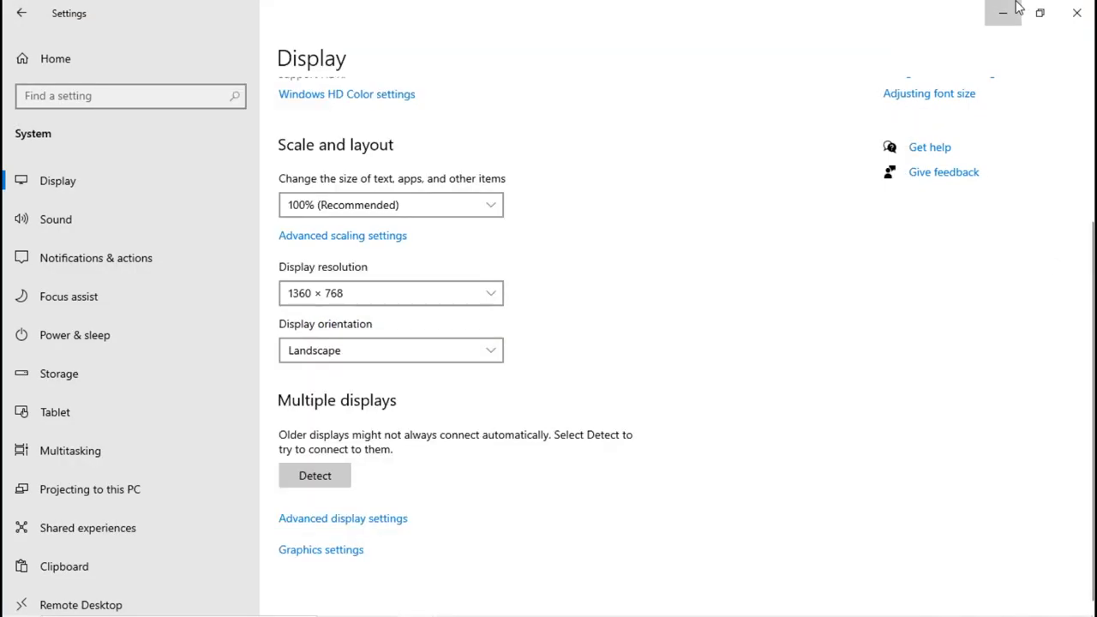
left_click(1016, 9)
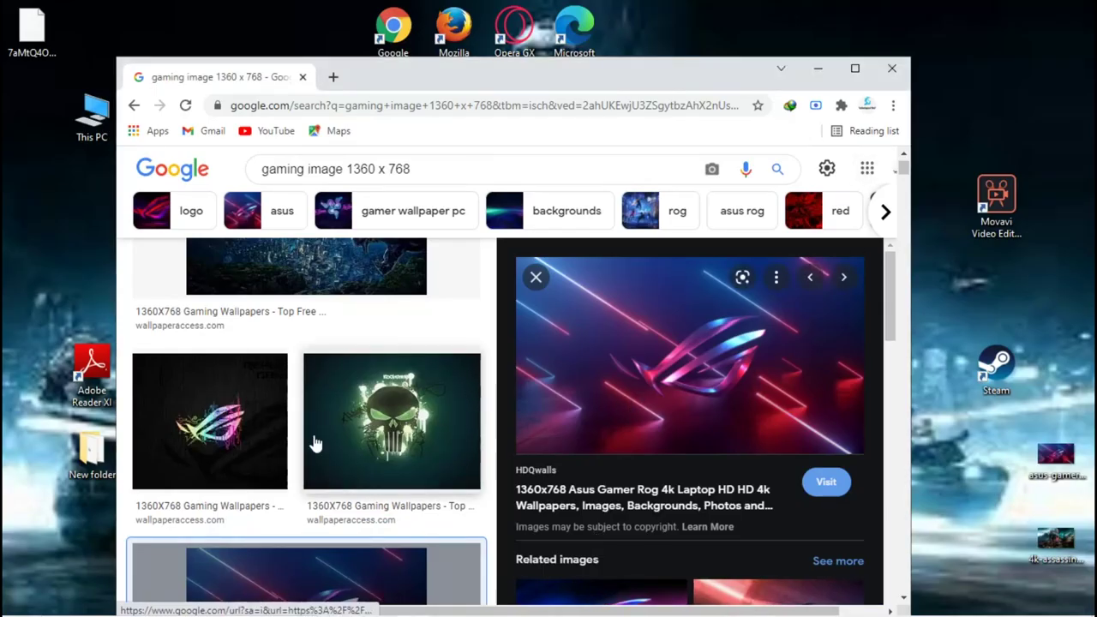
scroll(240, 450, "down", 5)
scroll(225, 413, "down", 9)
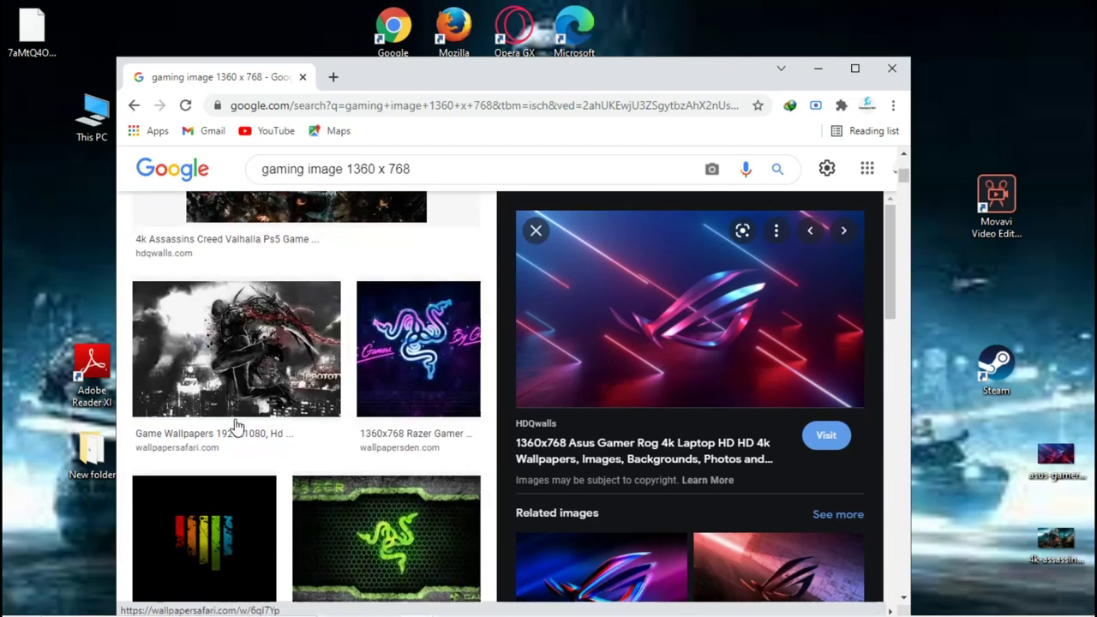
scroll(235, 426, "up", 3)
left_click(396, 409)
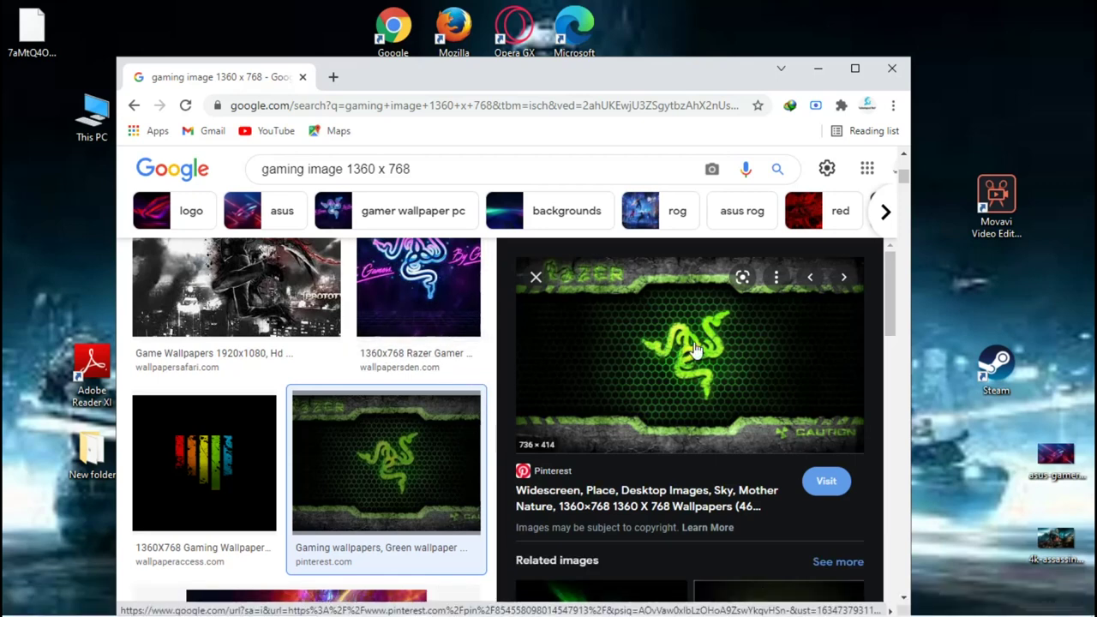
left_click_drag(685, 358, 991, 299)
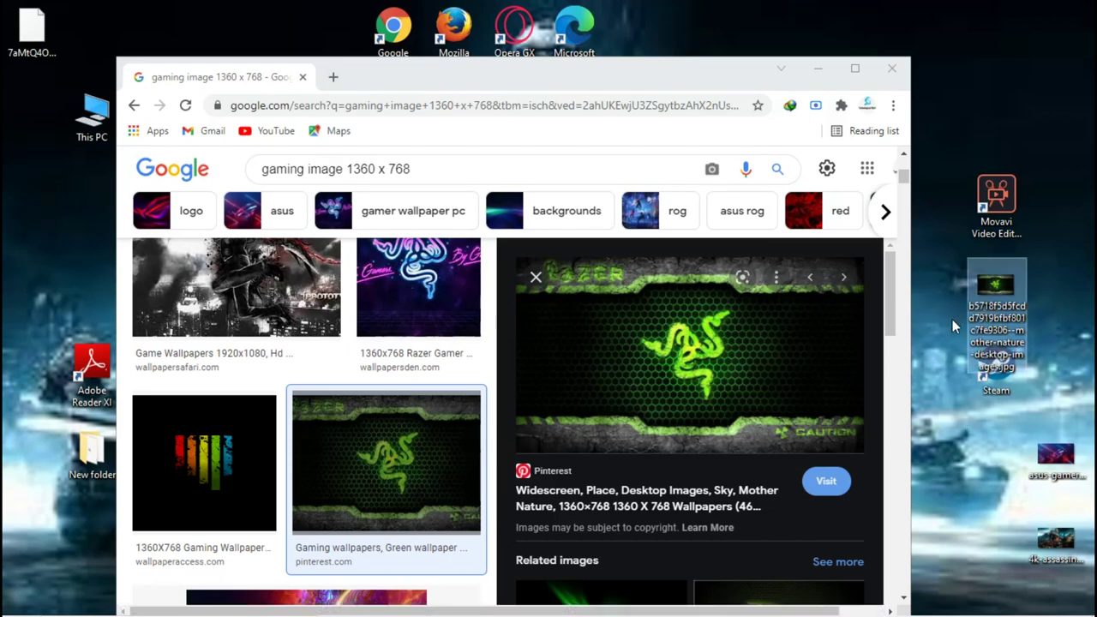
- Set the saved green Razer jpg as the desktop background, then refresh the desktop
right_click(994, 308)
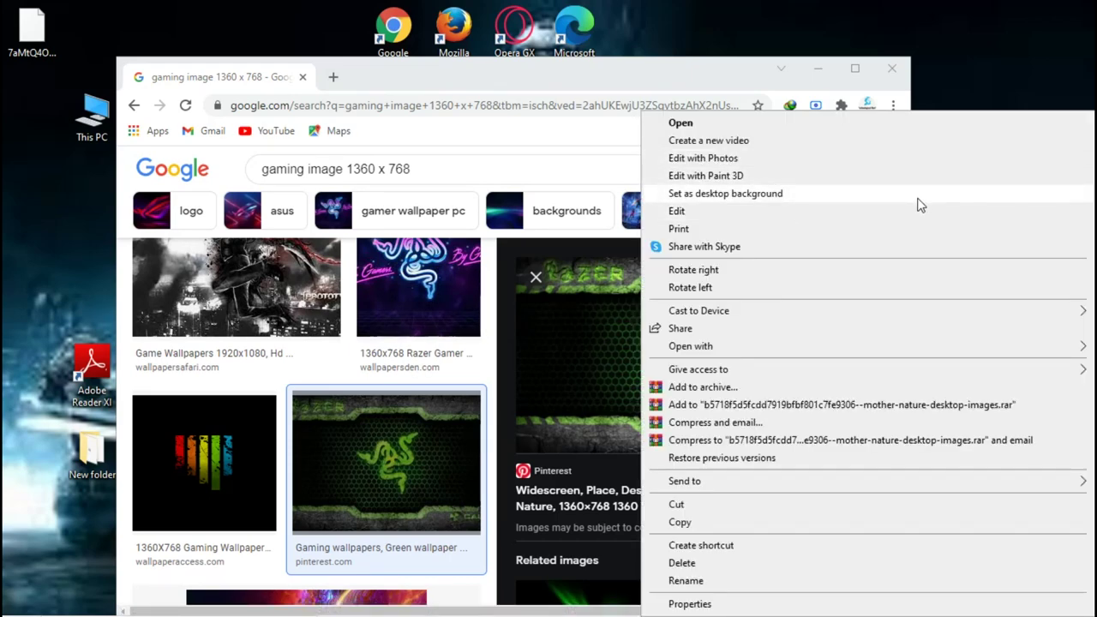
left_click(923, 90)
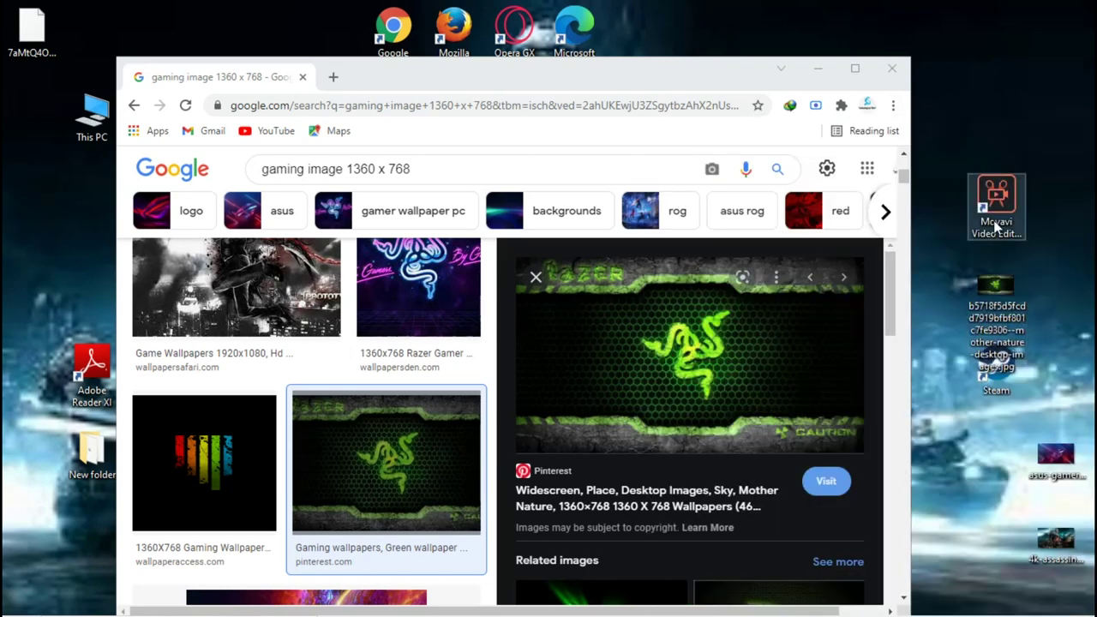
right_click(1002, 282)
left_click(761, 197)
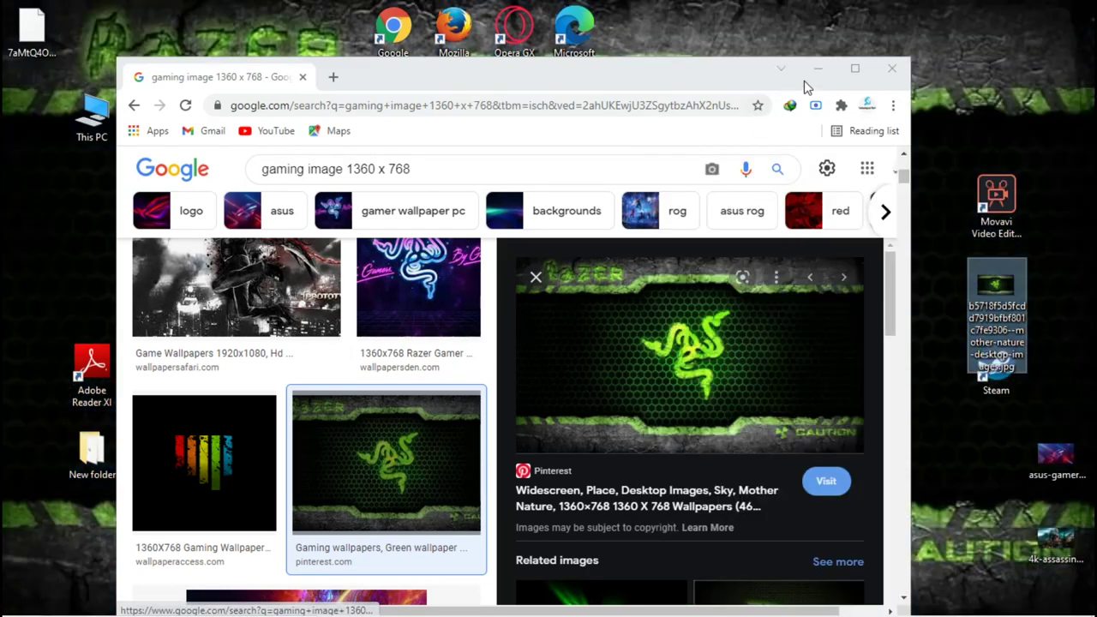
left_click(805, 83)
right_click(534, 272)
left_click(575, 316)
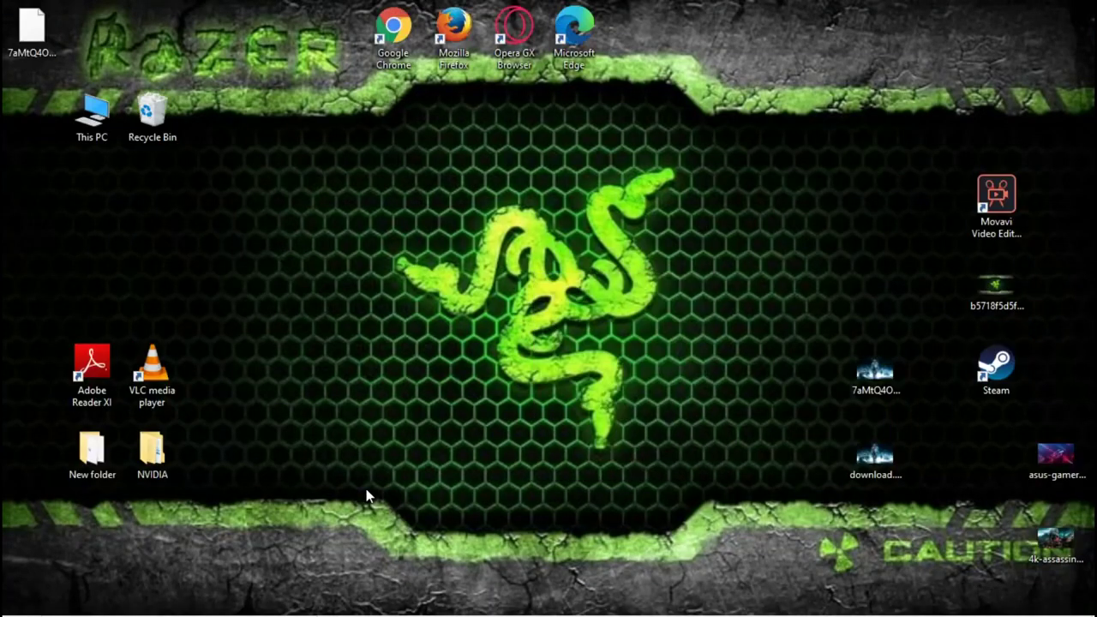
- Preview the neon 1360x768 Razer Gamer image and drag it onto the desktop
mouse_move(495, 602)
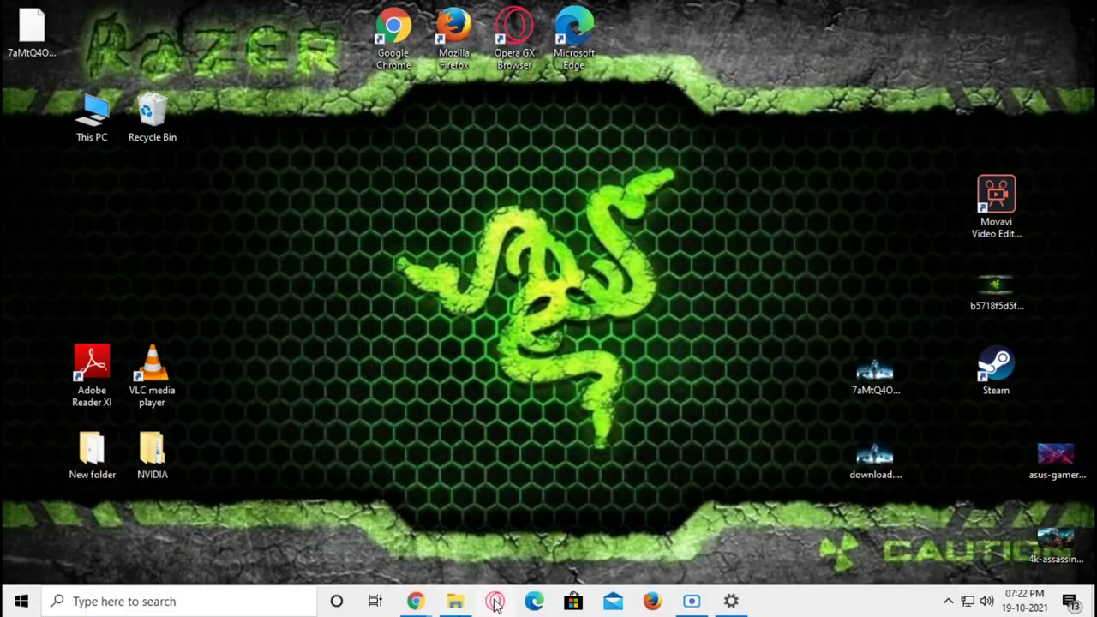
mouse_move(424, 606)
left_click(296, 548)
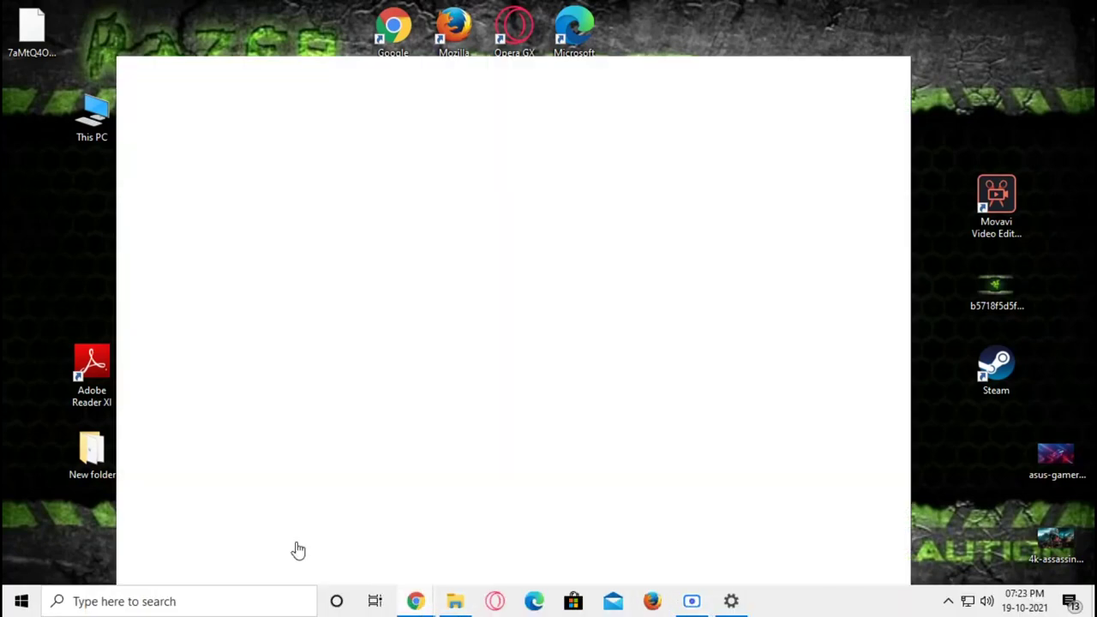
scroll(197, 468, "up", 1)
left_click(453, 410)
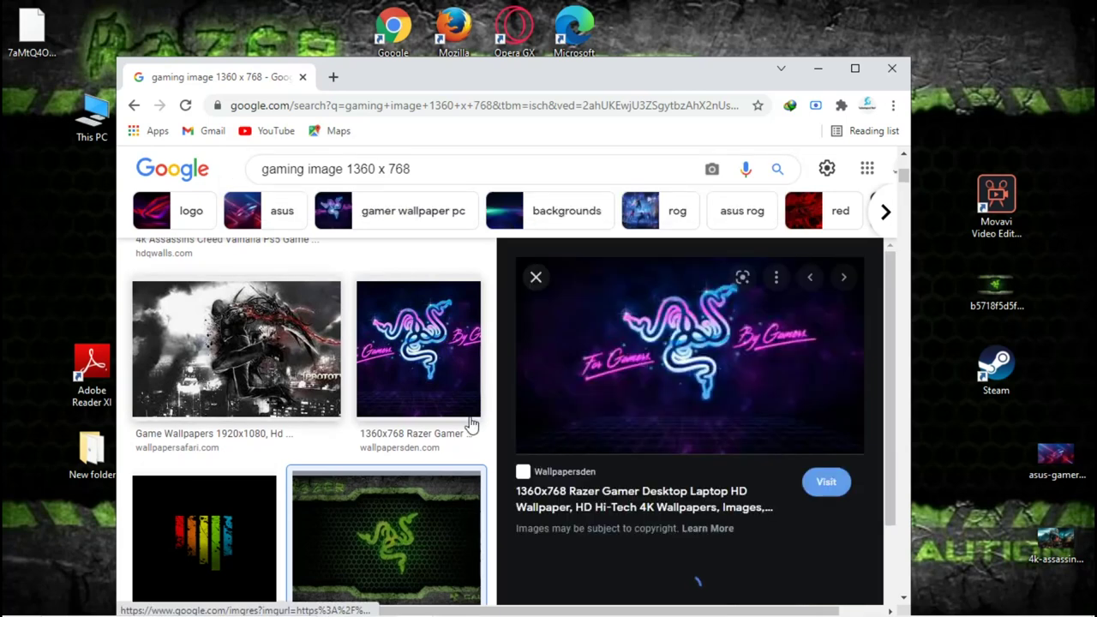
left_click_drag(595, 367, 999, 456)
- Set the neon Razer image file as the desktop background and refresh the desktop
right_click(999, 457)
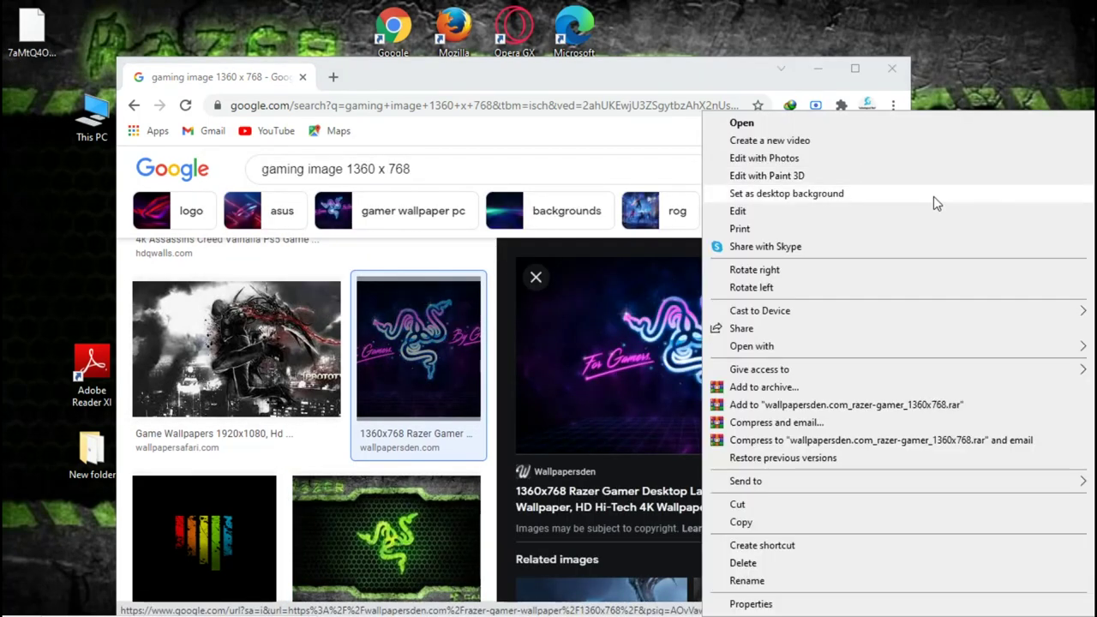
left_click(933, 194)
left_click(818, 68)
right_click(494, 205)
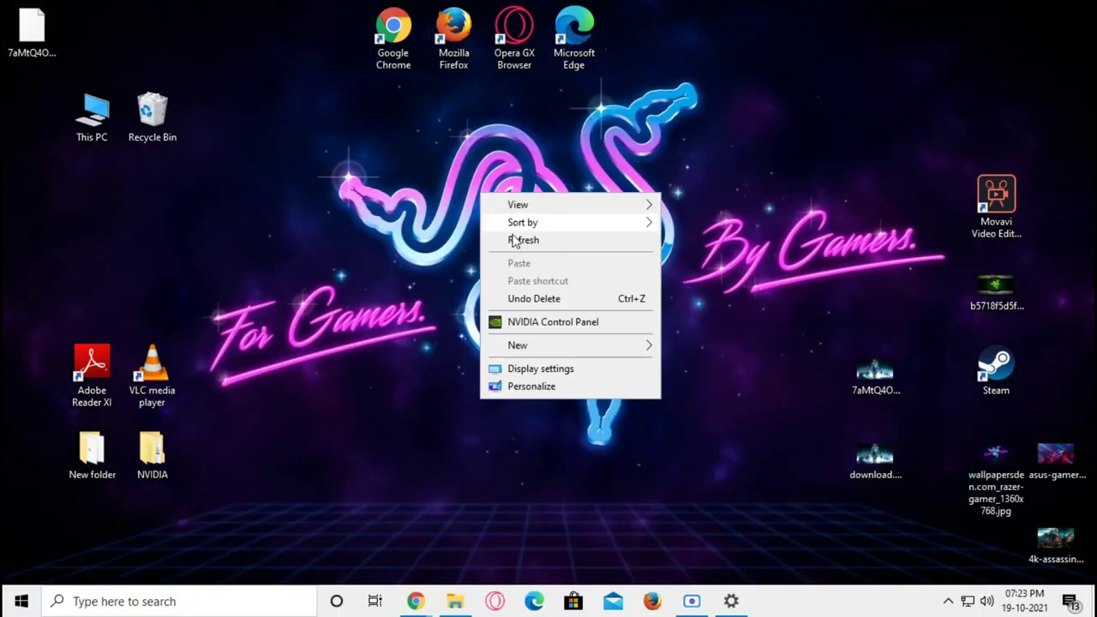
left_click(497, 243)
right_click(495, 245)
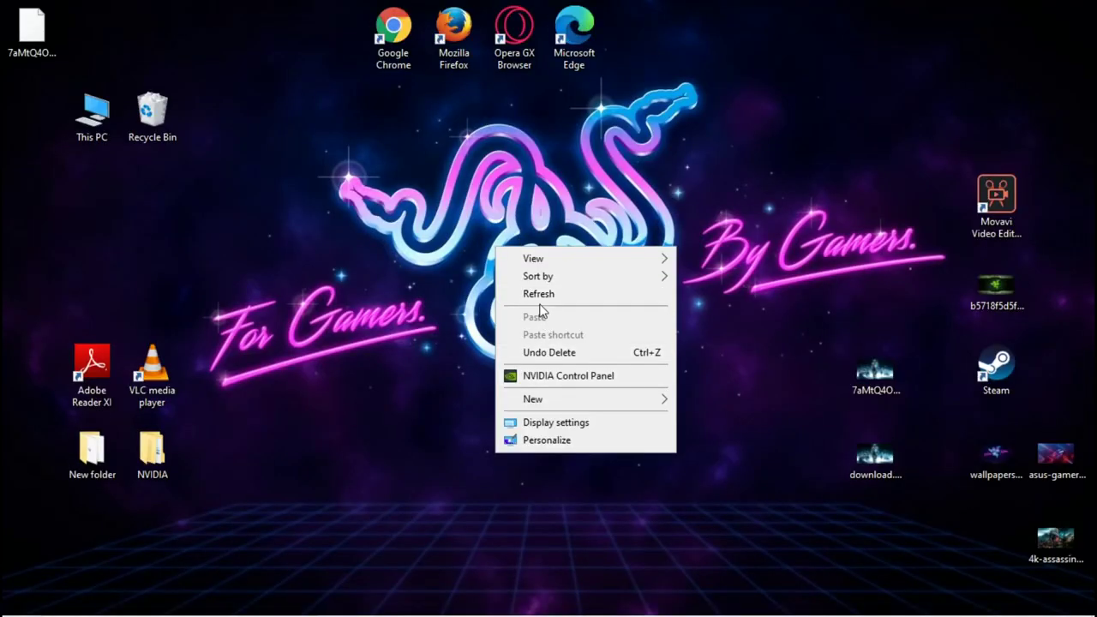
left_click(538, 294)
- Drag the red sea-spire image to the desktop as 2434769.jpg, choosing Copy and Replace
mouse_move(415, 602)
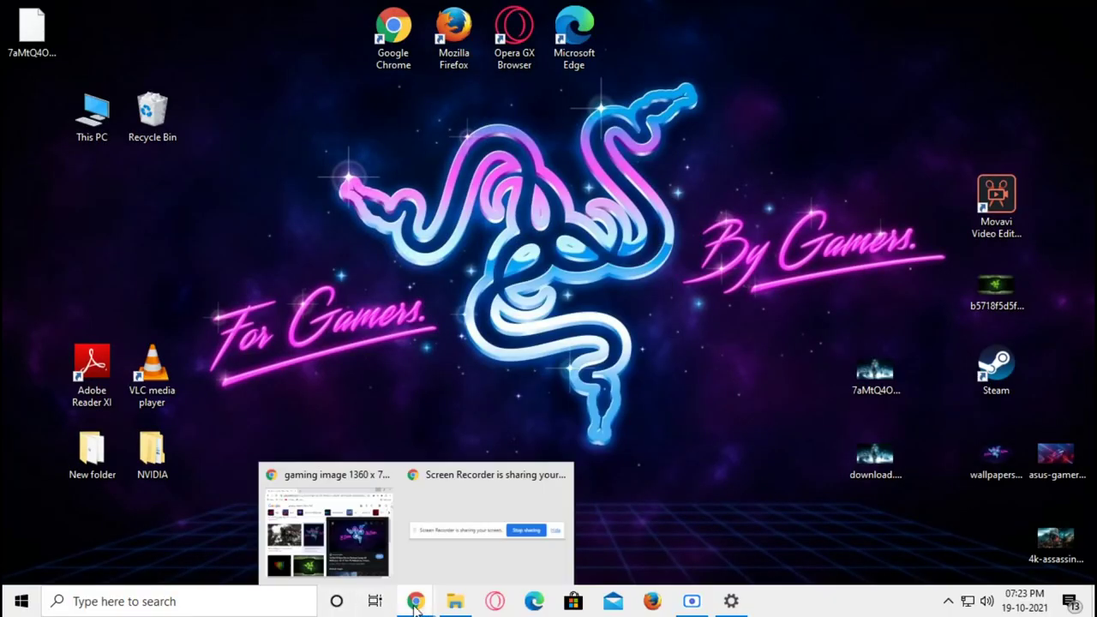
left_click(355, 548)
scroll(265, 420, "down", 5)
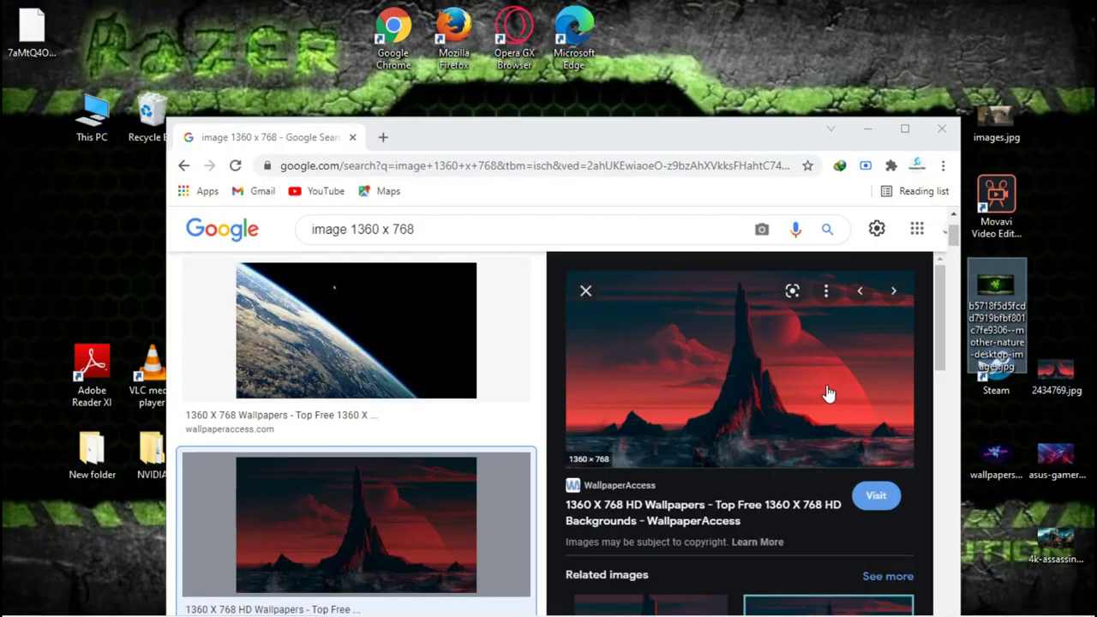
left_click_drag(827, 392, 1045, 287)
left_click(553, 268)
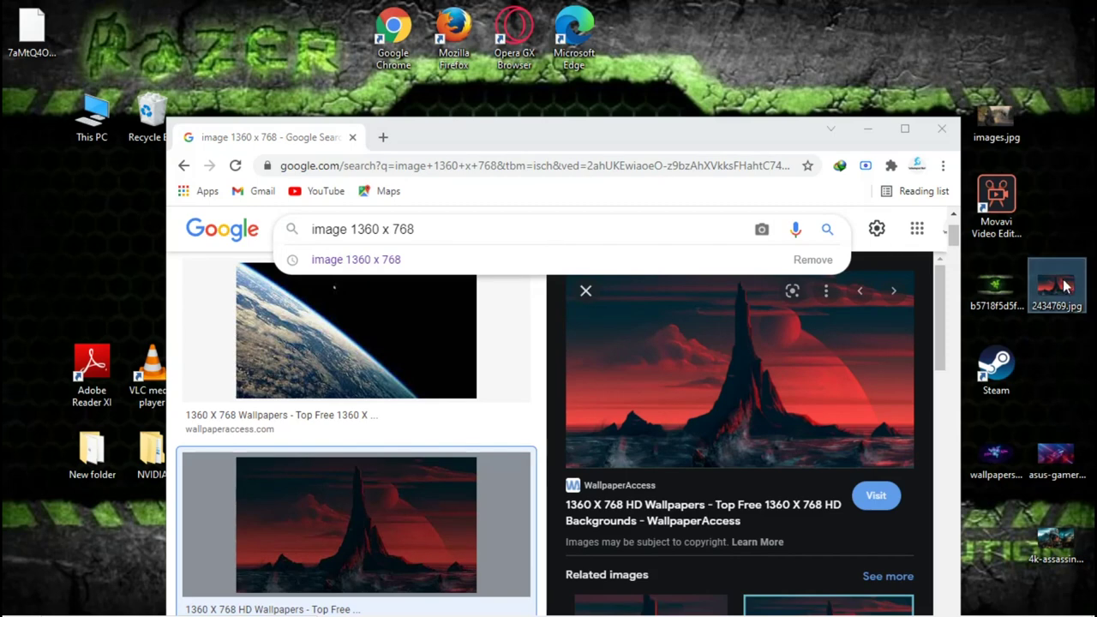
- Set 2434769.jpg as the desktop background and refresh the desktop several times
right_click(1065, 286)
left_click(925, 191)
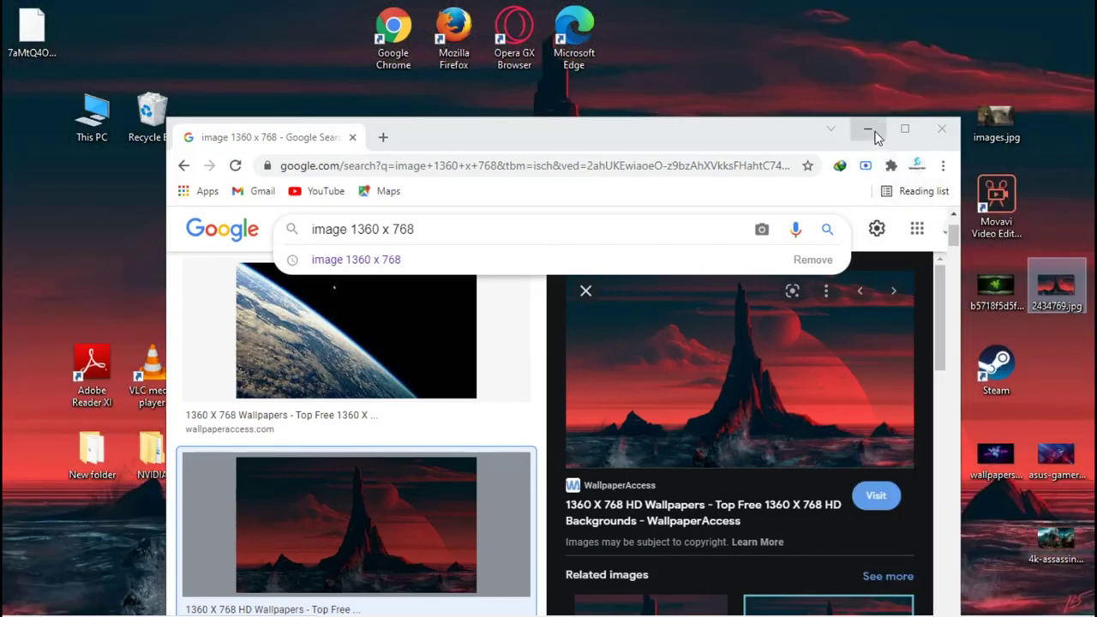
left_click(874, 133)
right_click(572, 276)
left_click(607, 318)
right_click(437, 257)
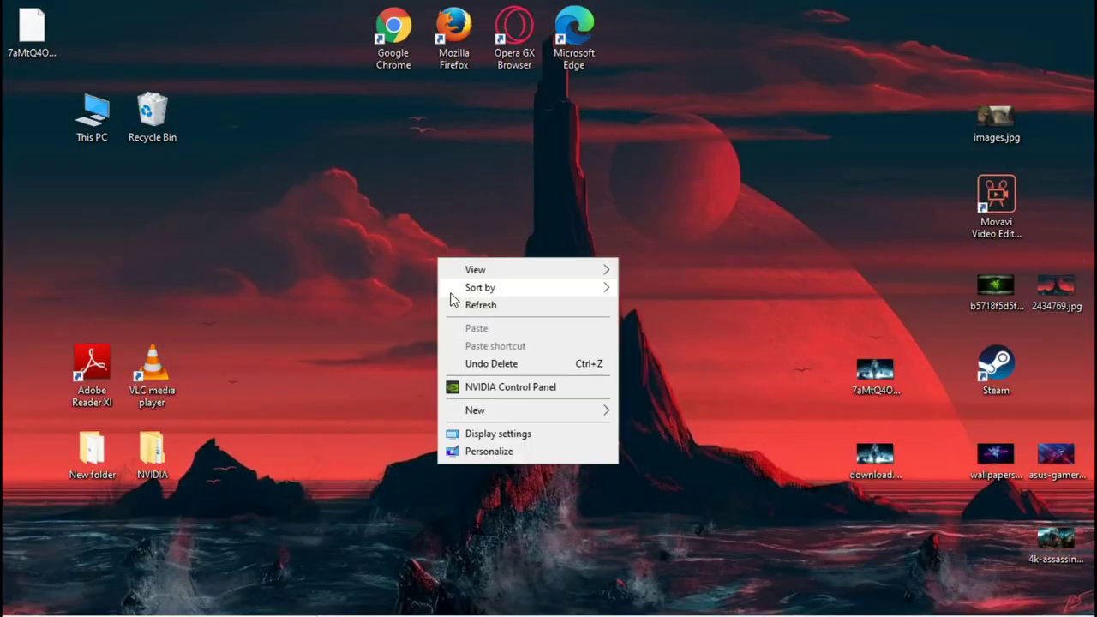
left_click(476, 304)
right_click(531, 235)
left_click(555, 283)
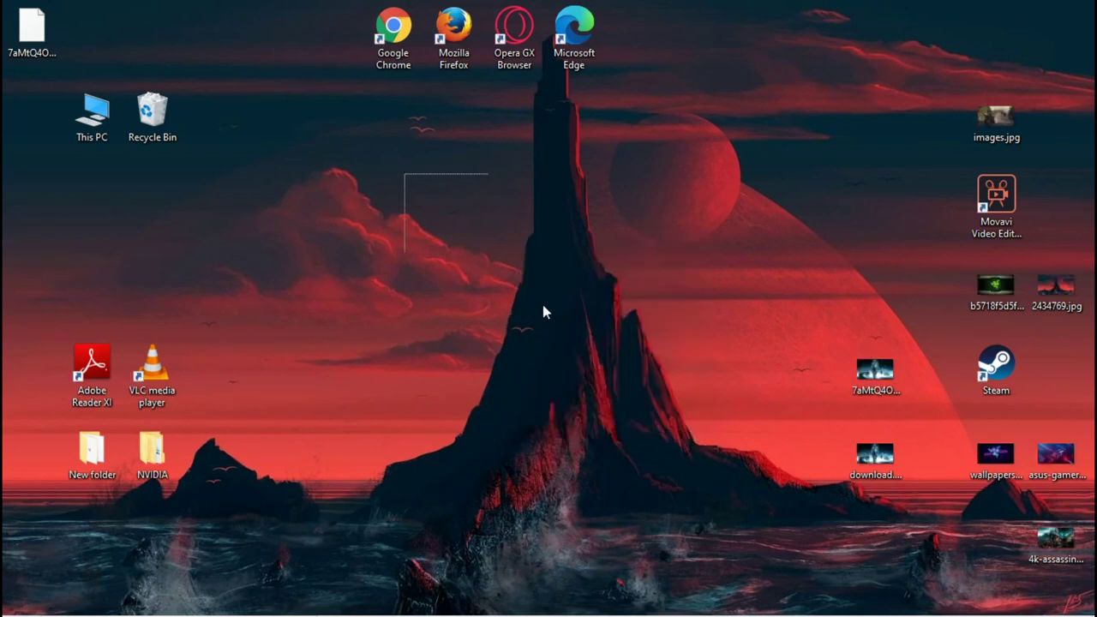
right_click(505, 247)
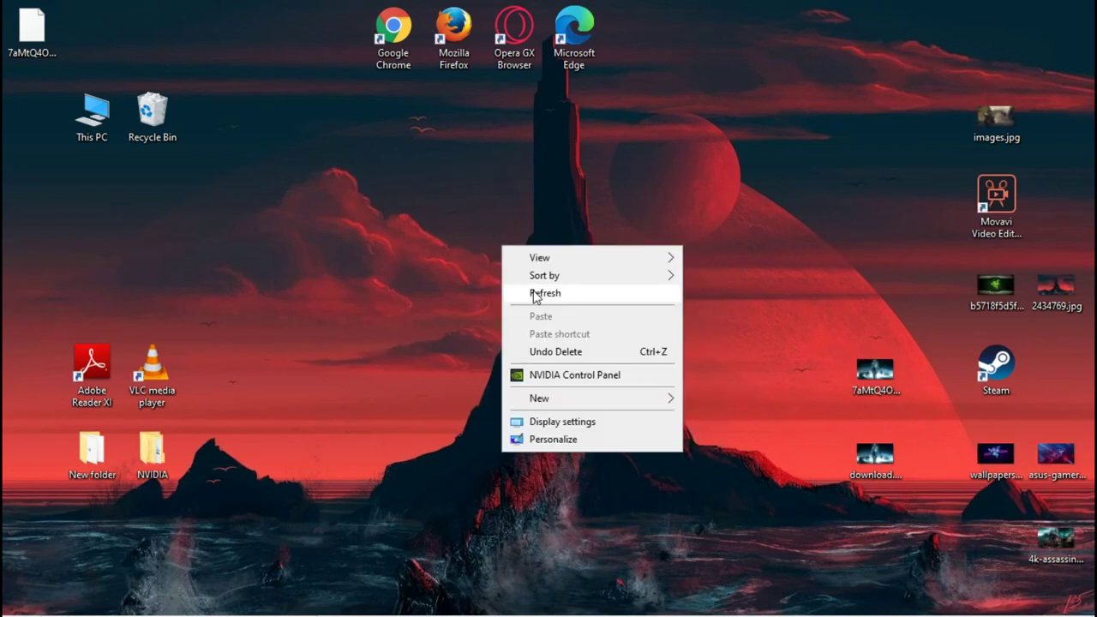
left_click(529, 287)
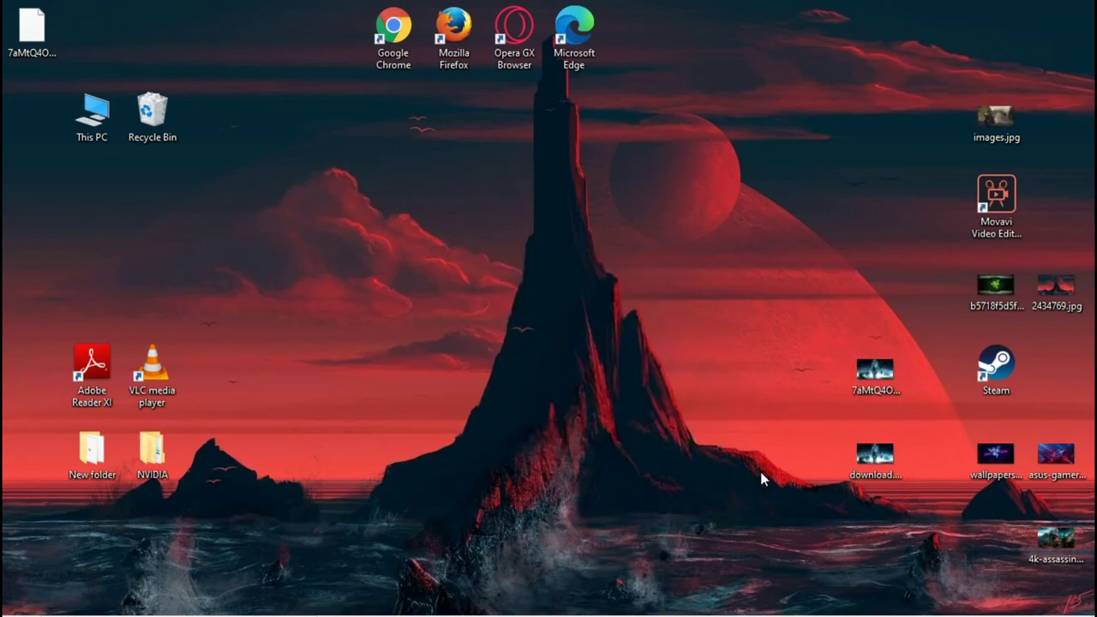
- Delete the two selected downloaded images, then the three leftover images at lower right
right_click(848, 490)
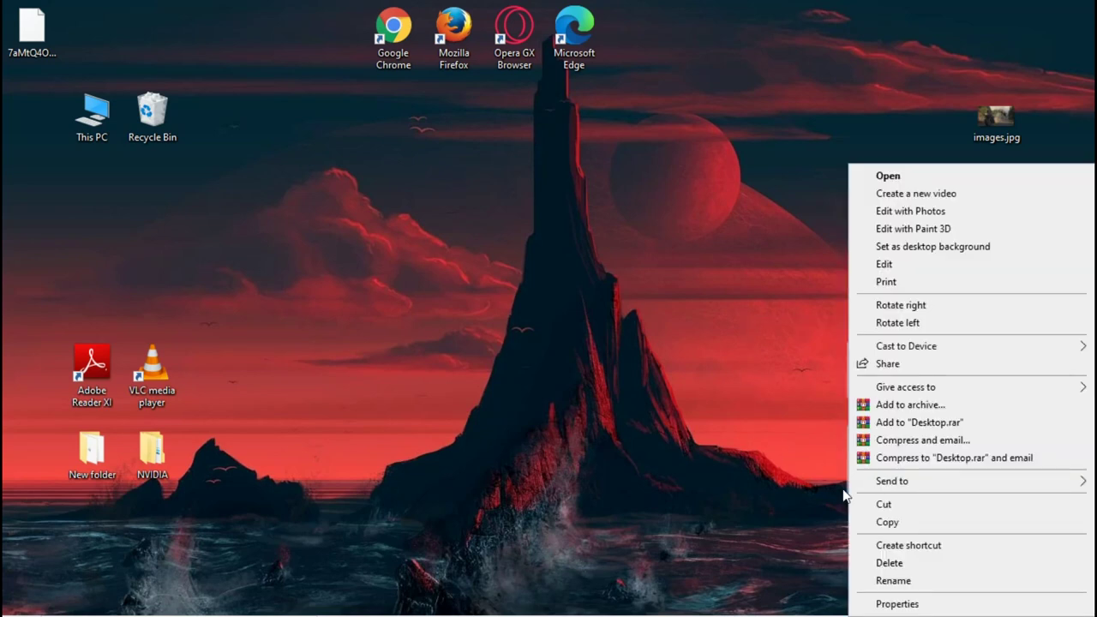
left_click(884, 560)
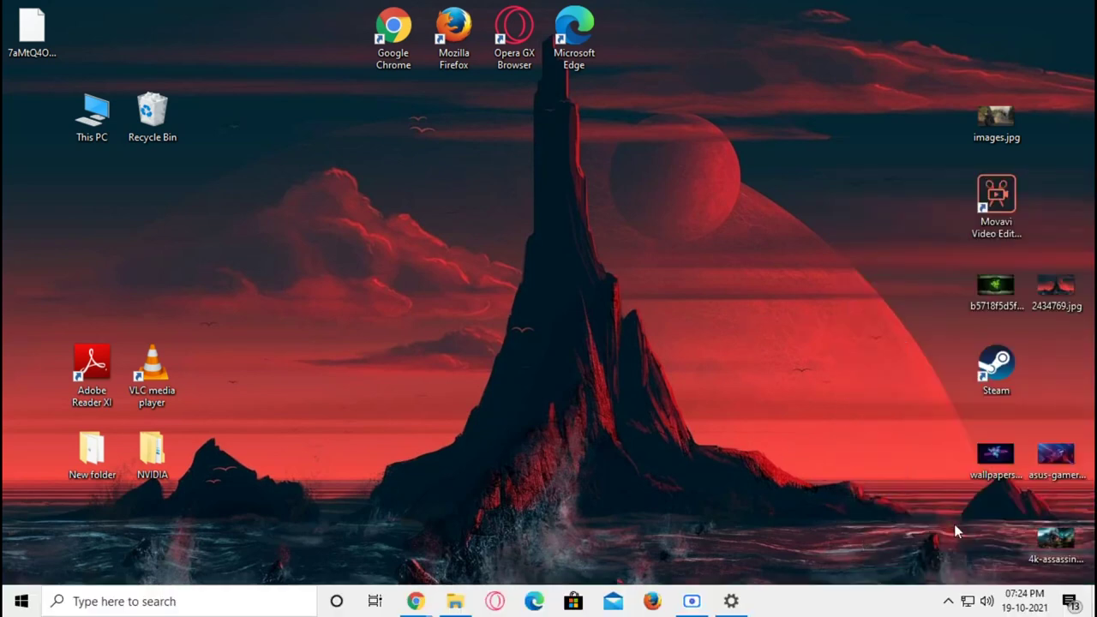
left_click_drag(953, 524, 1053, 460)
right_click(1053, 460)
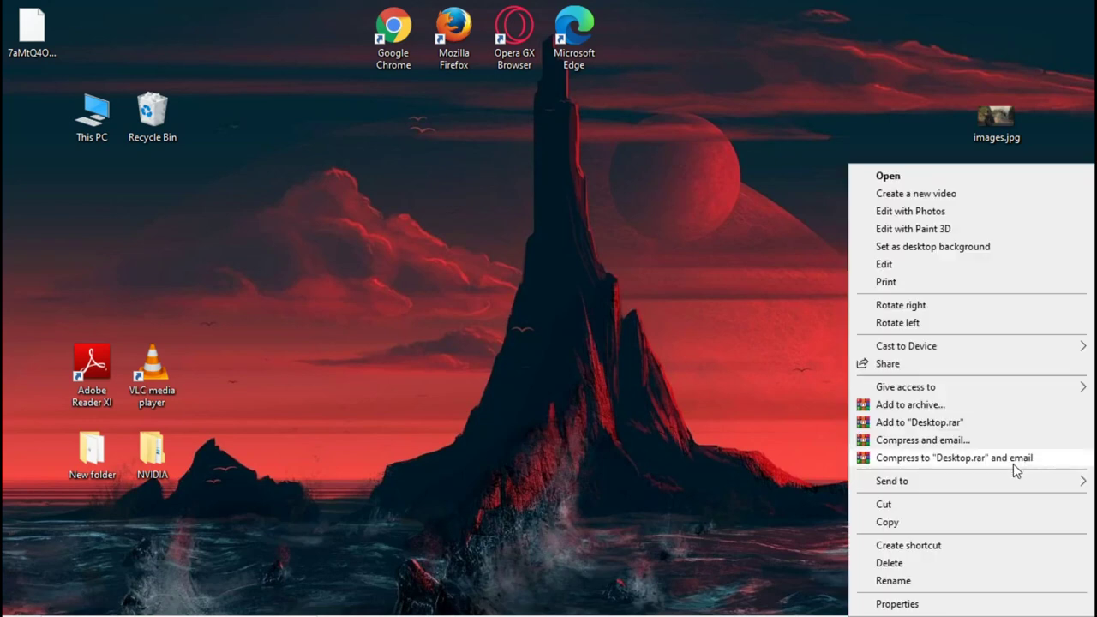
left_click(897, 563)
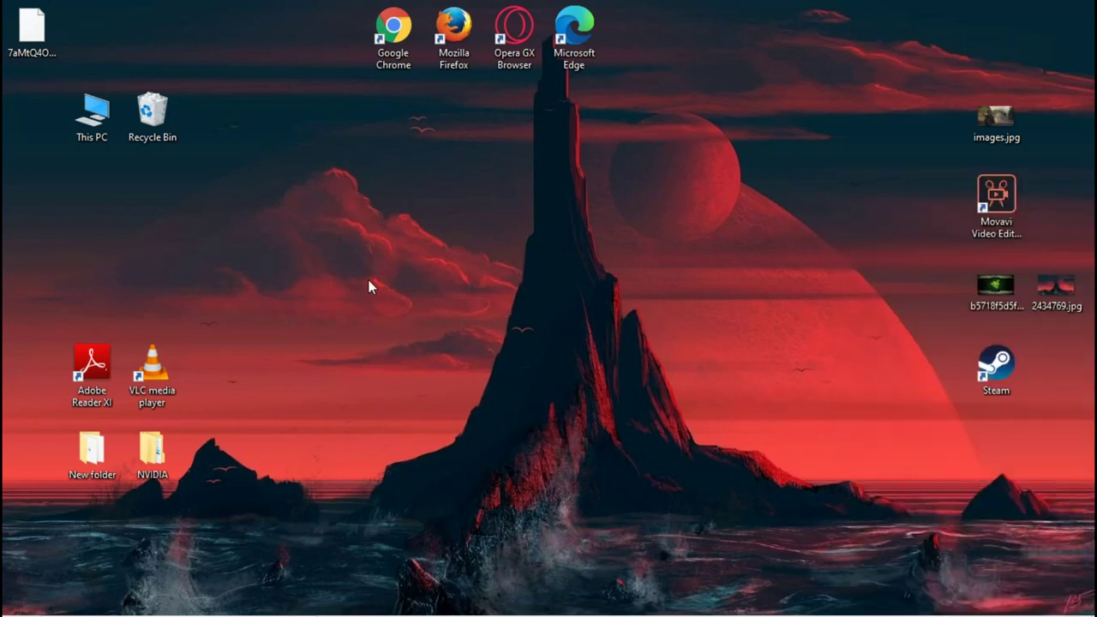